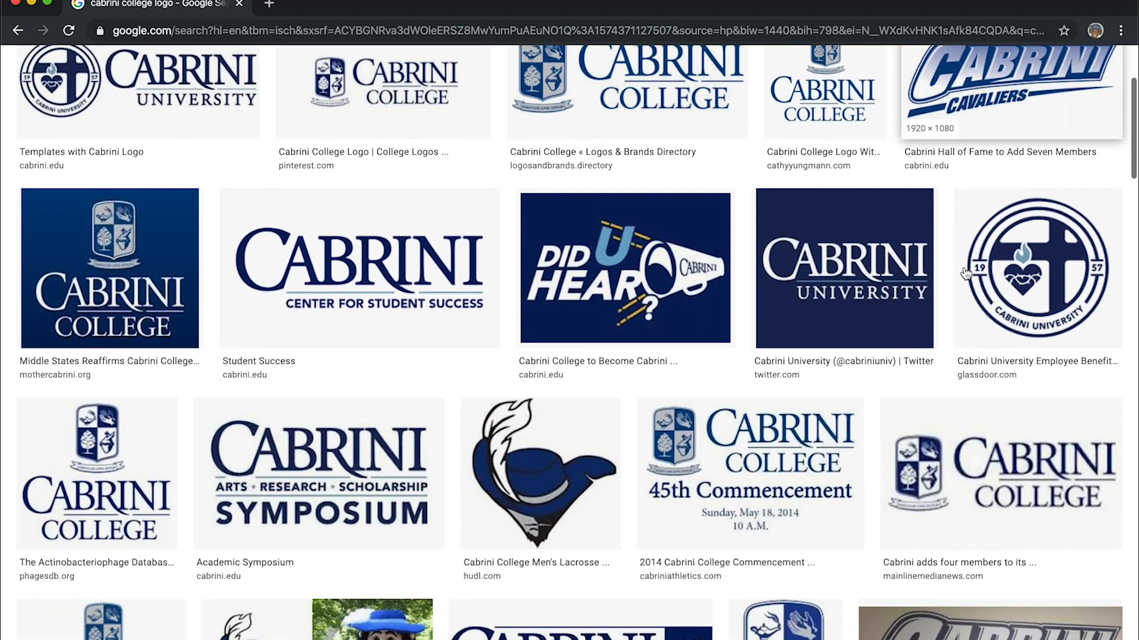
- Browse the Cabrini College logo image results and refine the search to "cabrini college logo png"
{"action": "scroll", "coordinate": [965, 273], "scroll_direction": "down", "scroll_amount": 2}
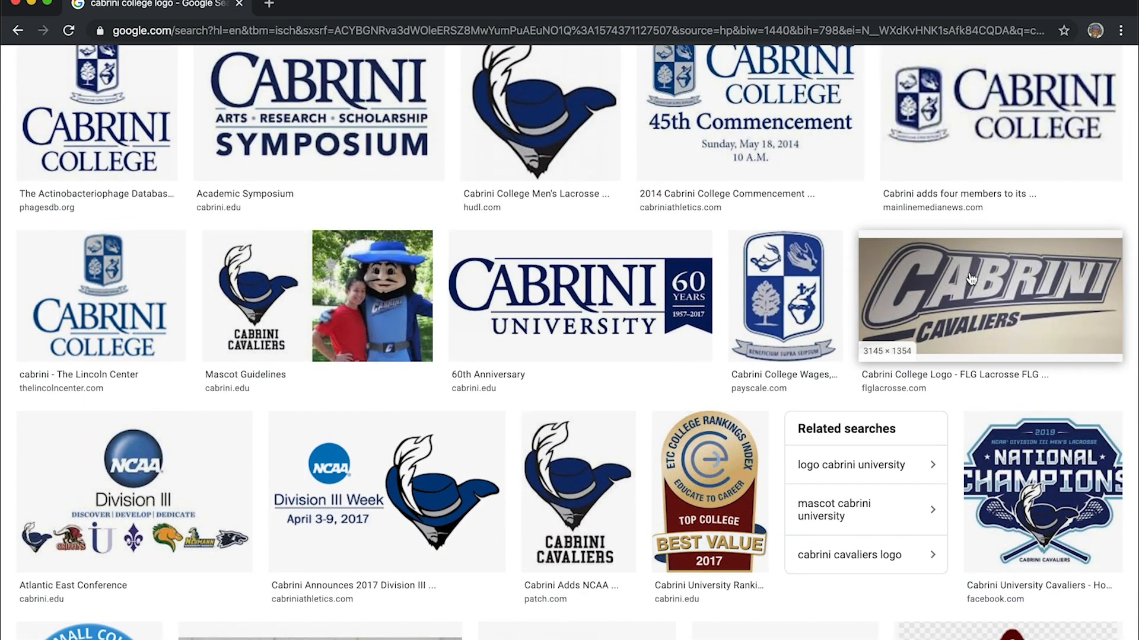
{"action": "scroll", "coordinate": [971, 279], "scroll_direction": "down", "scroll_amount": 3}
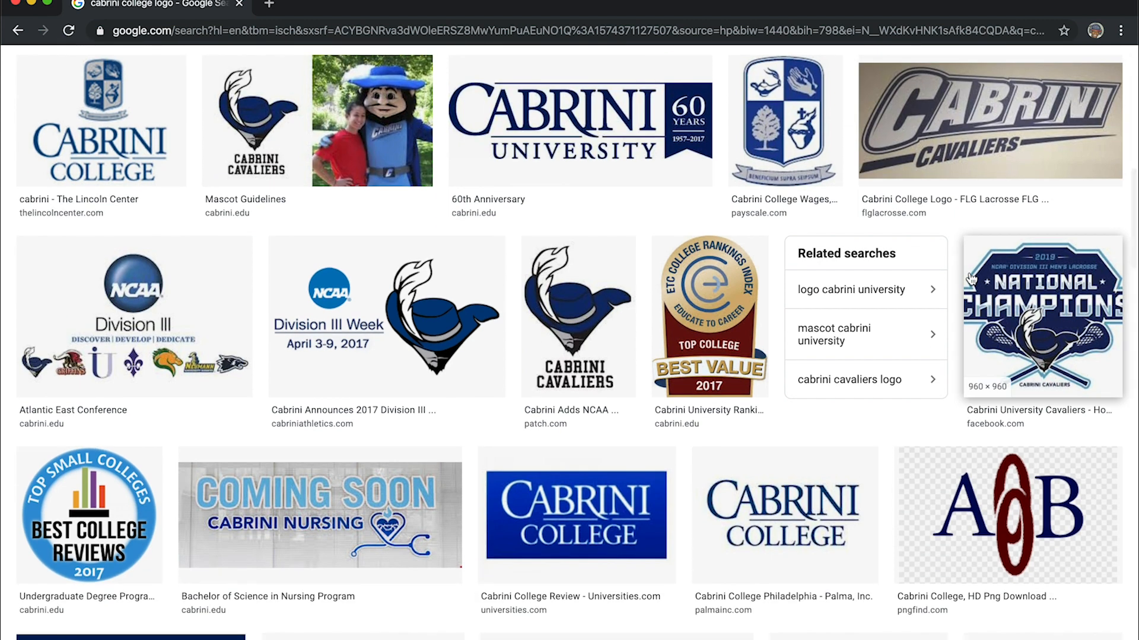
{"action": "scroll", "coordinate": [971, 279], "scroll_direction": "up", "scroll_amount": 2}
{"action": "scroll", "coordinate": [971, 278], "scroll_direction": "up", "scroll_amount": 1}
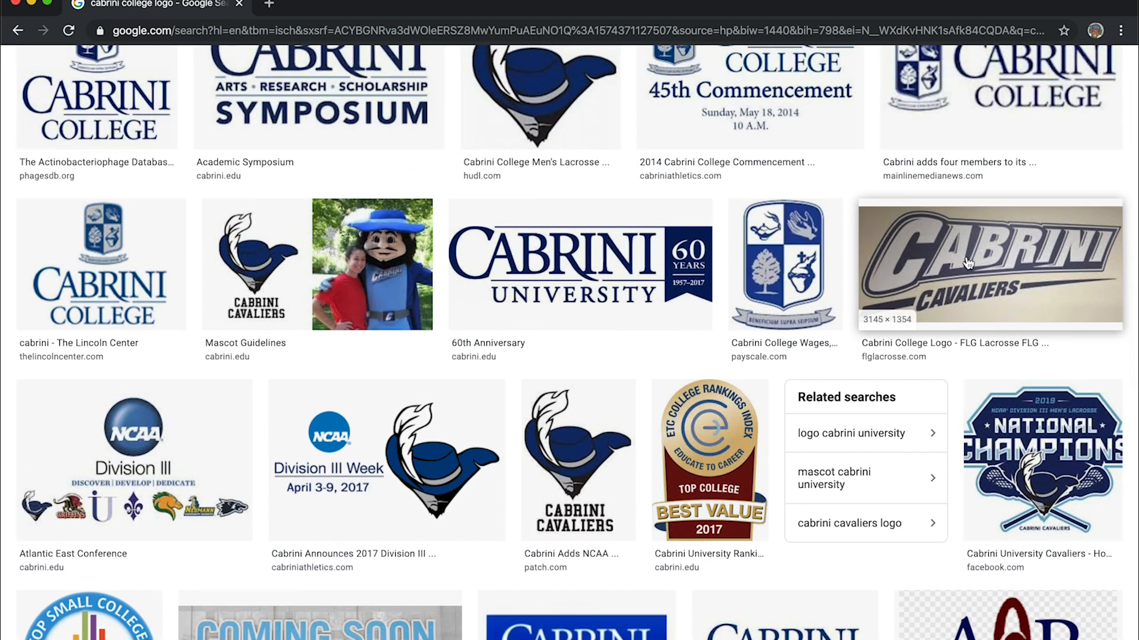
{"action": "scroll", "coordinate": [968, 263], "scroll_direction": "up", "scroll_amount": 8}
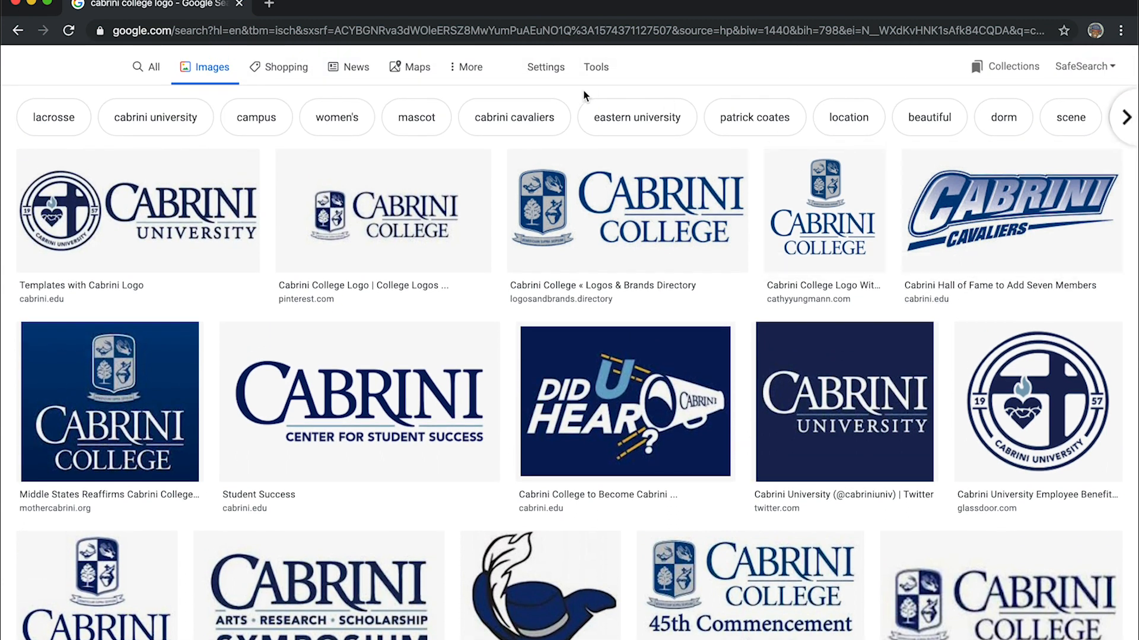
{"action": "scroll", "coordinate": [410, 131], "scroll_direction": "up", "scroll_amount": 2}
{"action": "left_click", "coordinate": [274, 88]}
{"action": "type", "text": "p"}
{"action": "key", "text": "Return"}
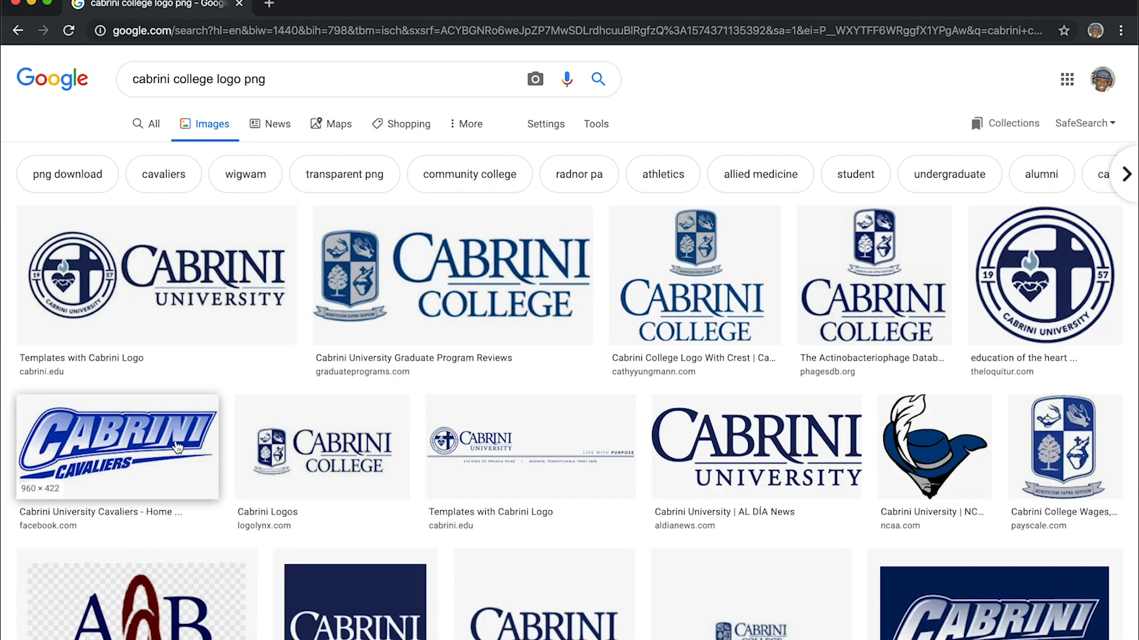
- Preview the Cabrini Cavaliers and Cabrini Baseball logo versions, compare their backgrounds and pixel dimensions, and close the preview
{"action": "left_click", "coordinate": [177, 447]}
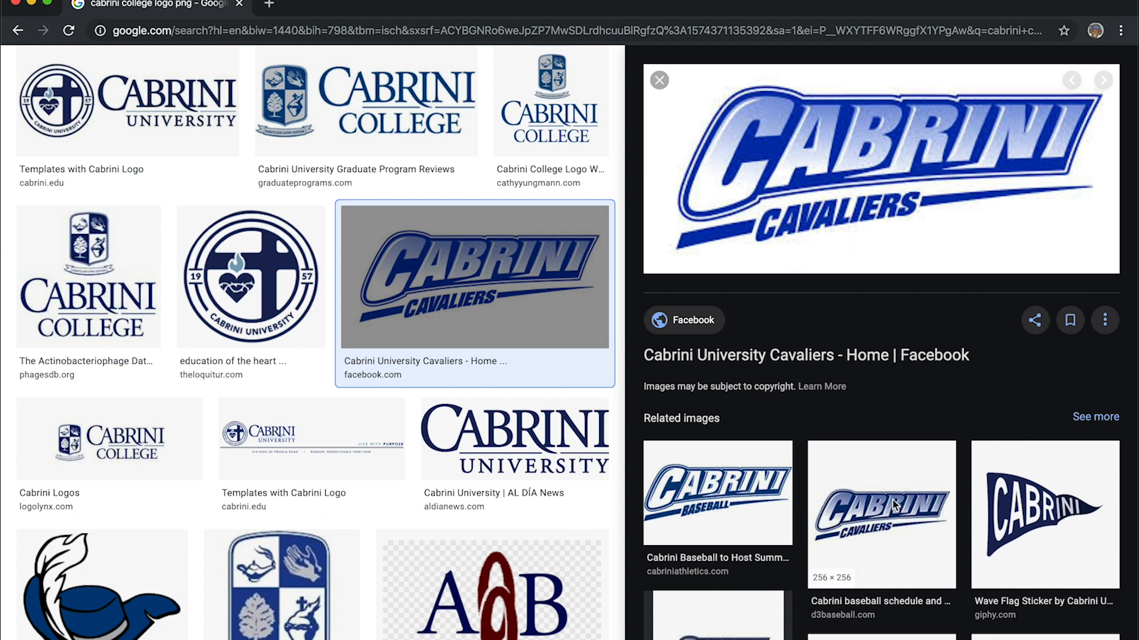
{"action": "left_click", "coordinate": [882, 459]}
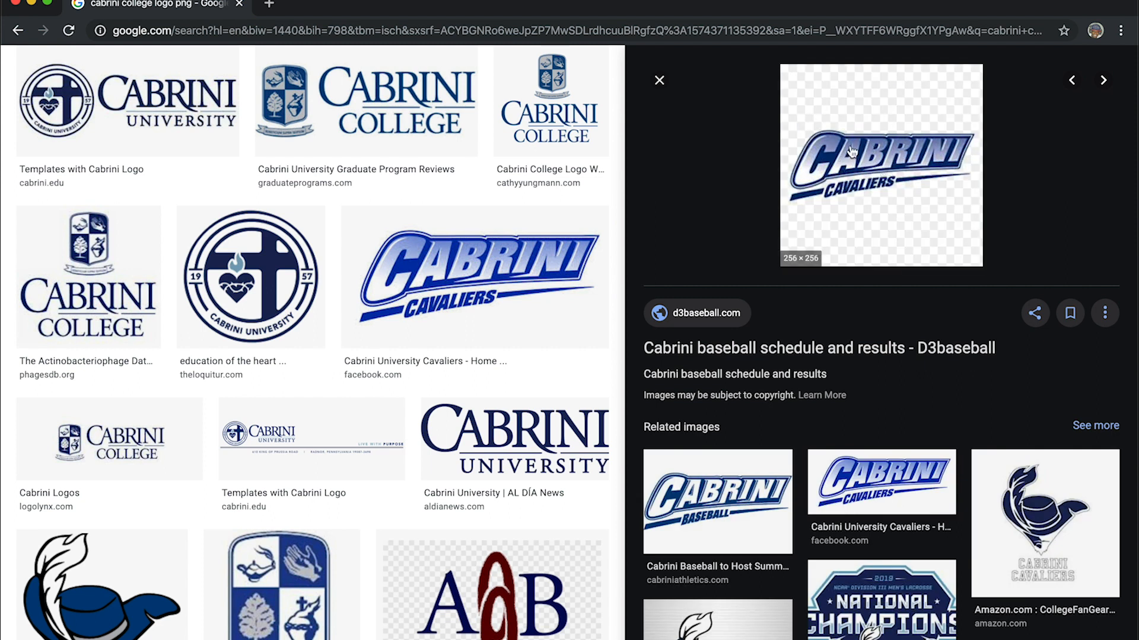
{"action": "scroll", "coordinate": [887, 370], "scroll_direction": "down", "scroll_amount": 3}
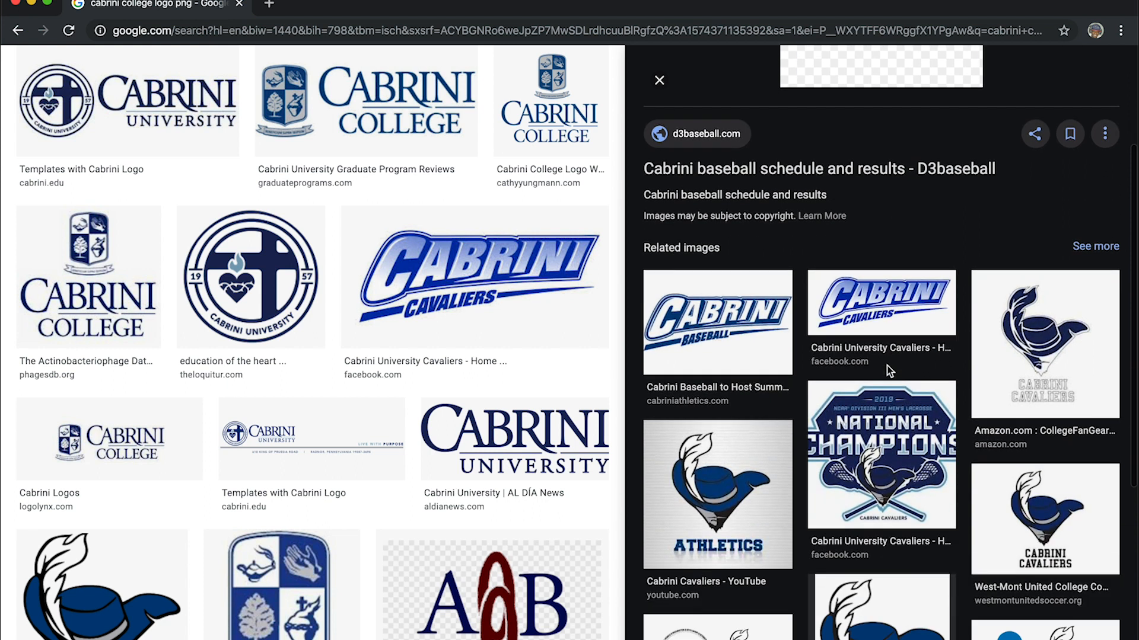
{"action": "scroll", "coordinate": [909, 172], "scroll_direction": "up", "scroll_amount": 2}
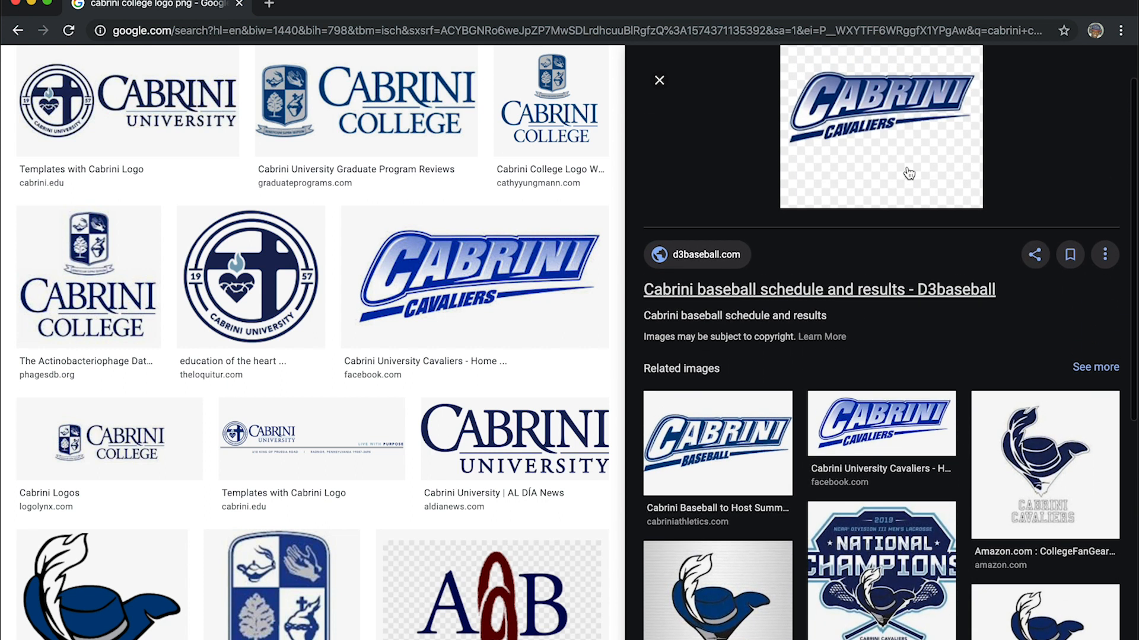
{"action": "scroll", "coordinate": [885, 128], "scroll_direction": "up", "scroll_amount": 1}
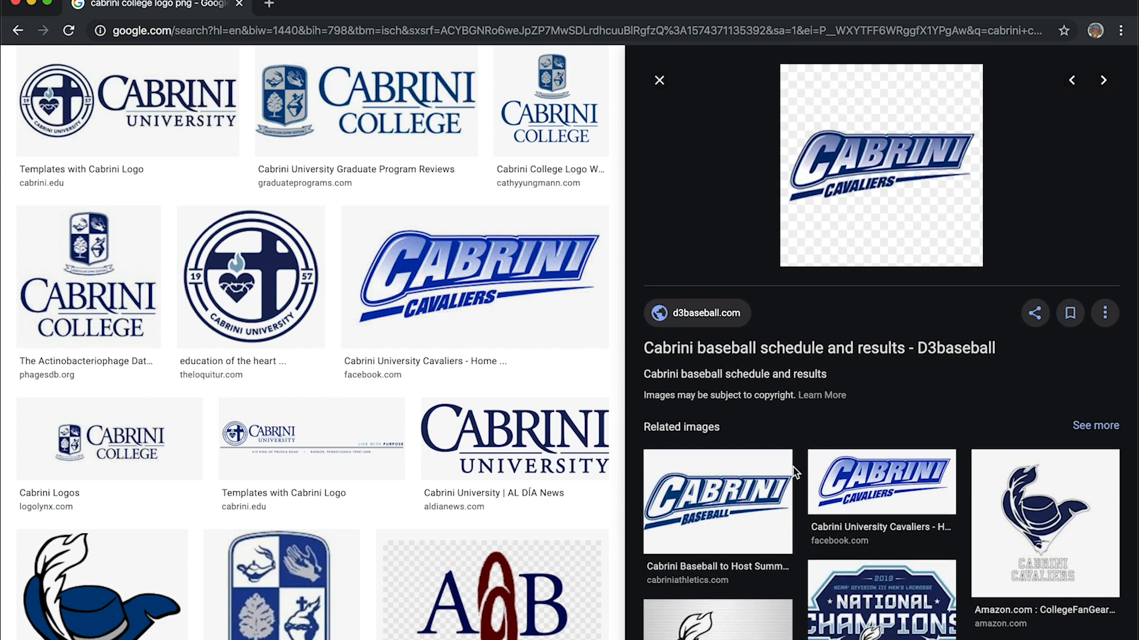
{"action": "left_click", "coordinate": [769, 489]}
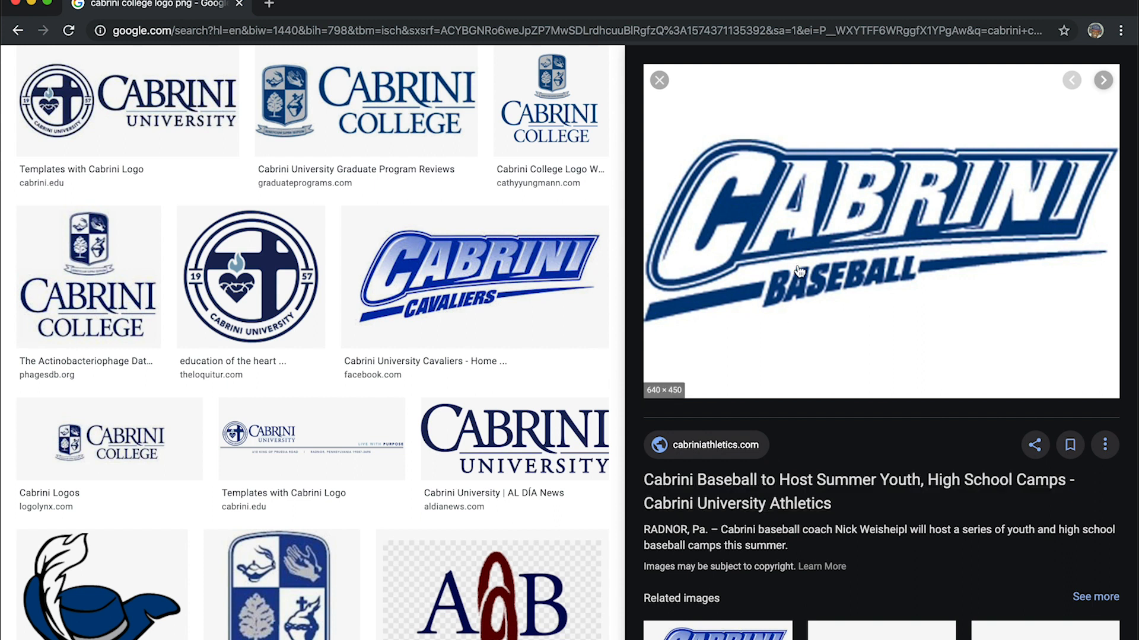
{"action": "scroll", "coordinate": [799, 271], "scroll_direction": "down", "scroll_amount": 4}
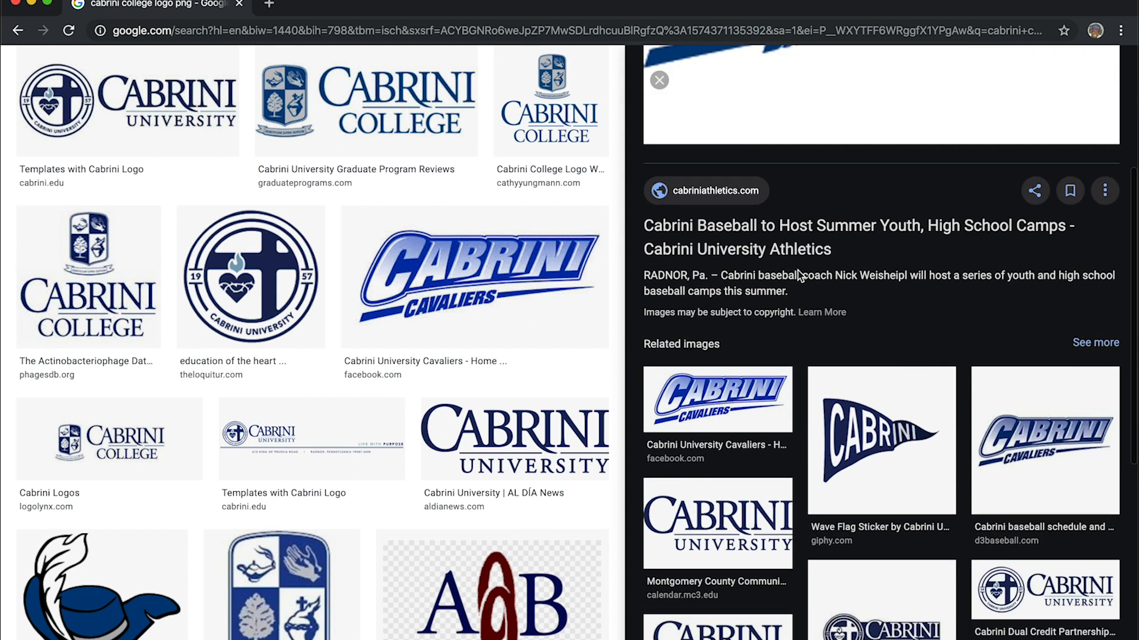
{"action": "left_click", "coordinate": [748, 403]}
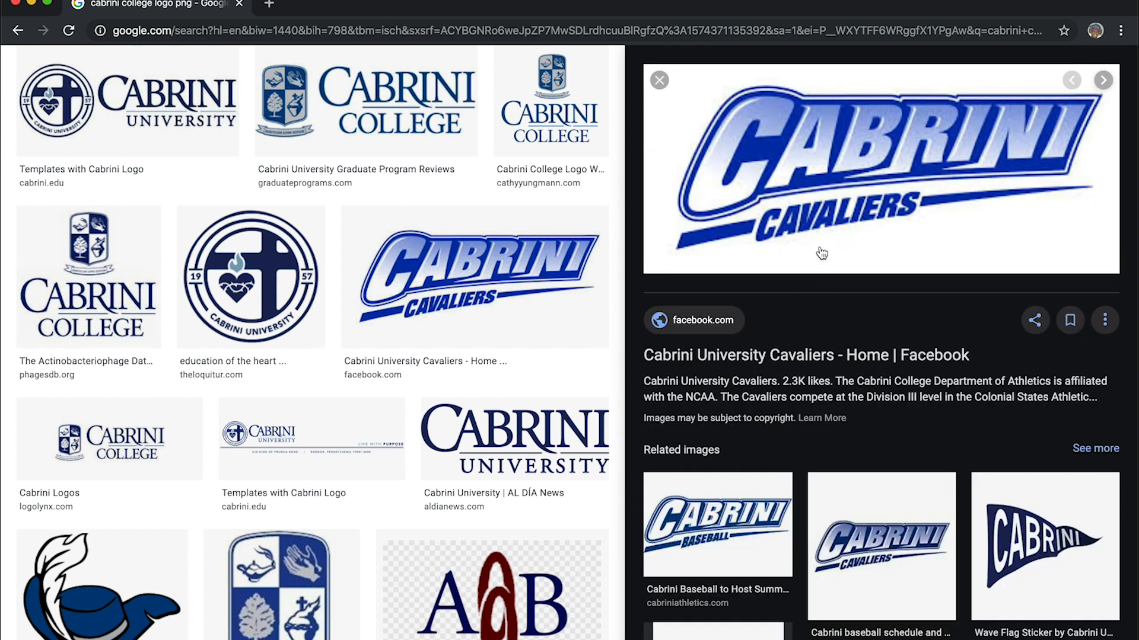
{"action": "left_click", "coordinate": [880, 517]}
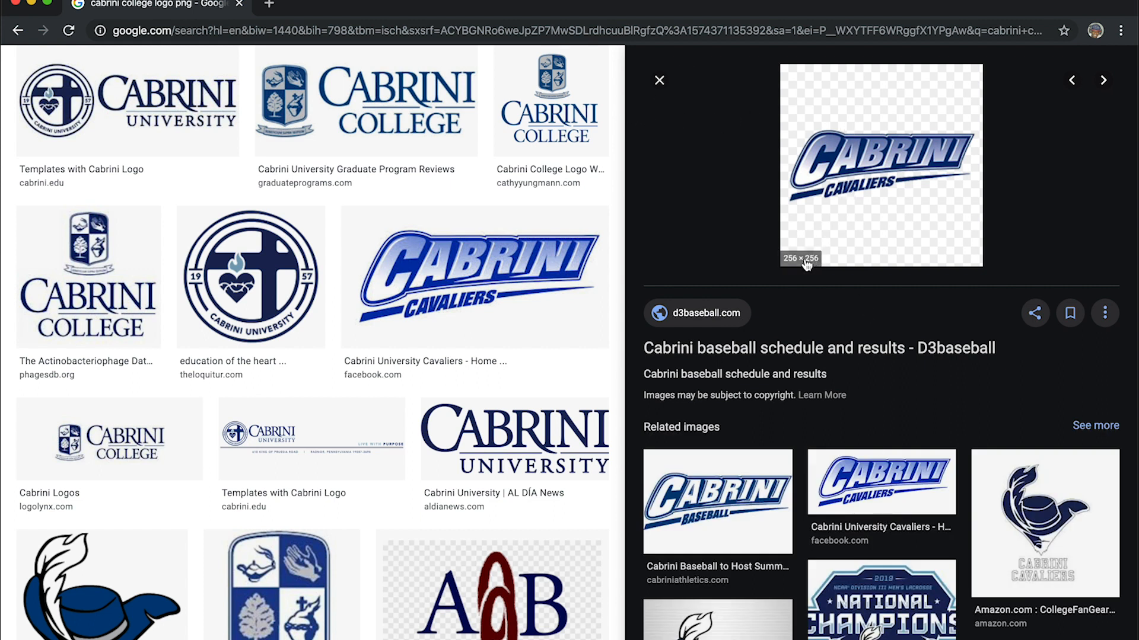
{"action": "left_click", "coordinate": [661, 83]}
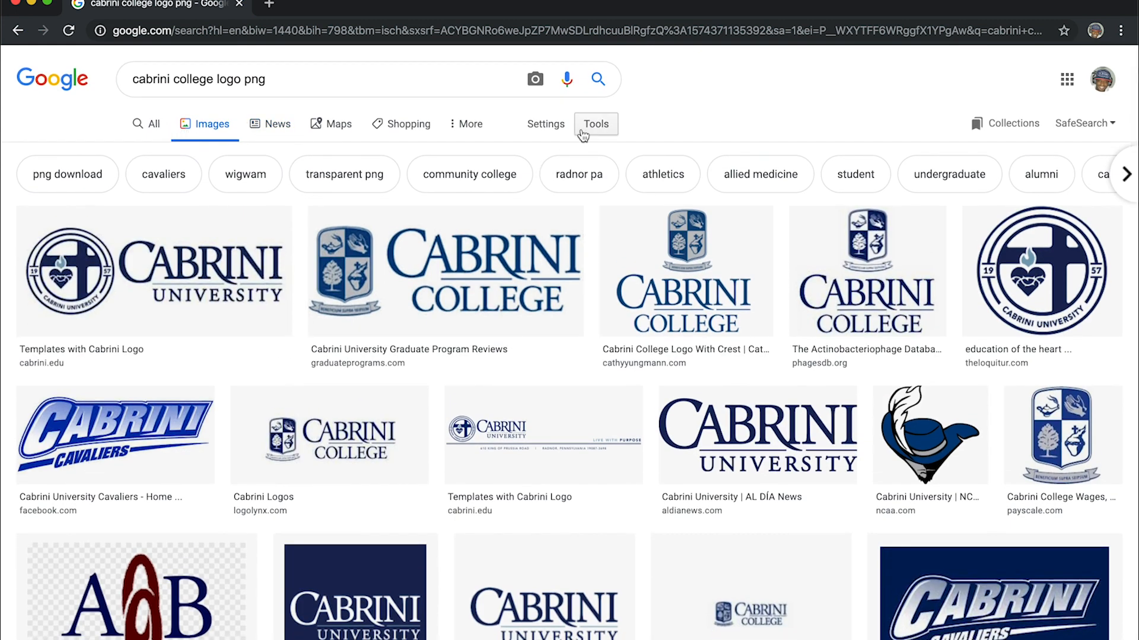
- Filter the logo image results to the Large size
{"action": "left_click", "coordinate": [584, 124]}
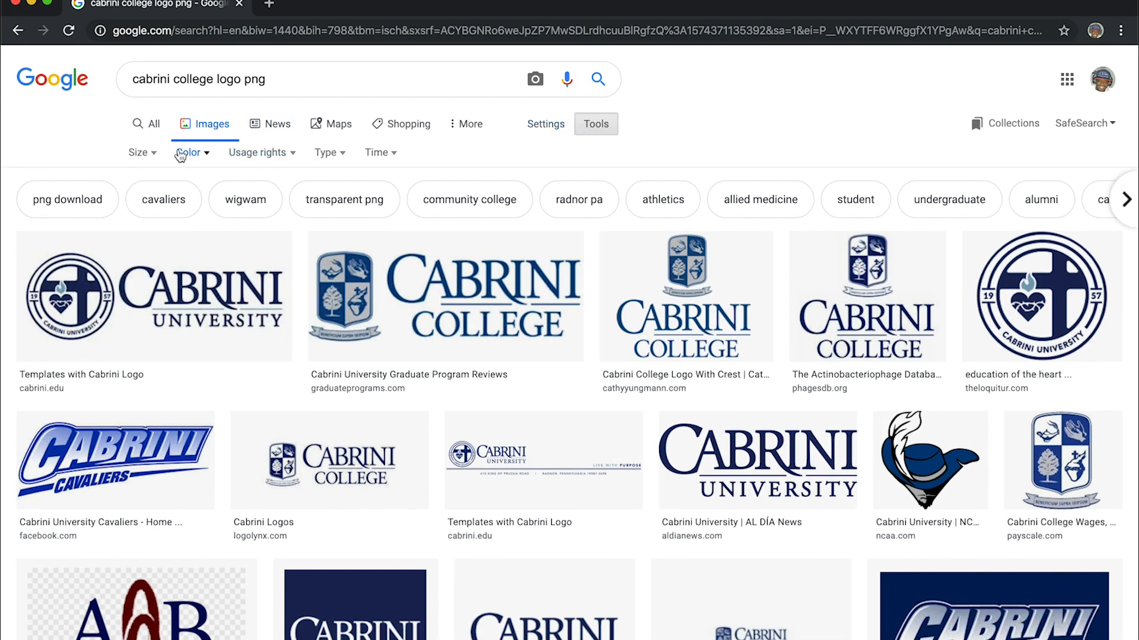
{"action": "left_click", "coordinate": [157, 154]}
{"action": "left_click", "coordinate": [160, 200]}
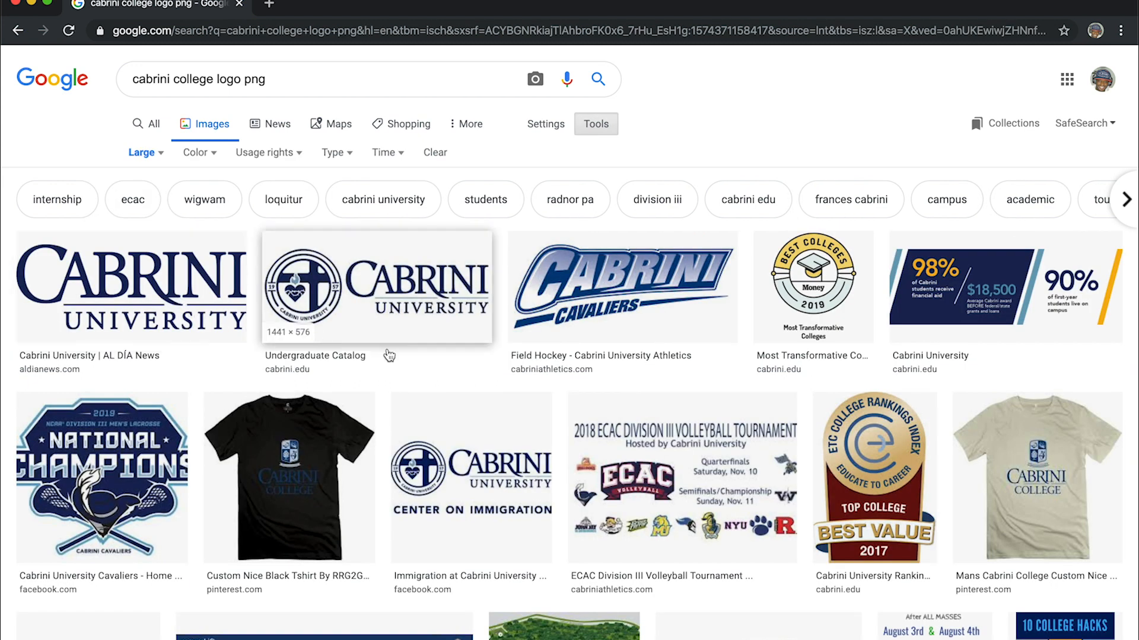
- Preview the Cabrini Cavaliers logo and, through its related images, pick the 1920 × 1080 version from cabrini.edu
{"action": "left_click", "coordinate": [599, 282]}
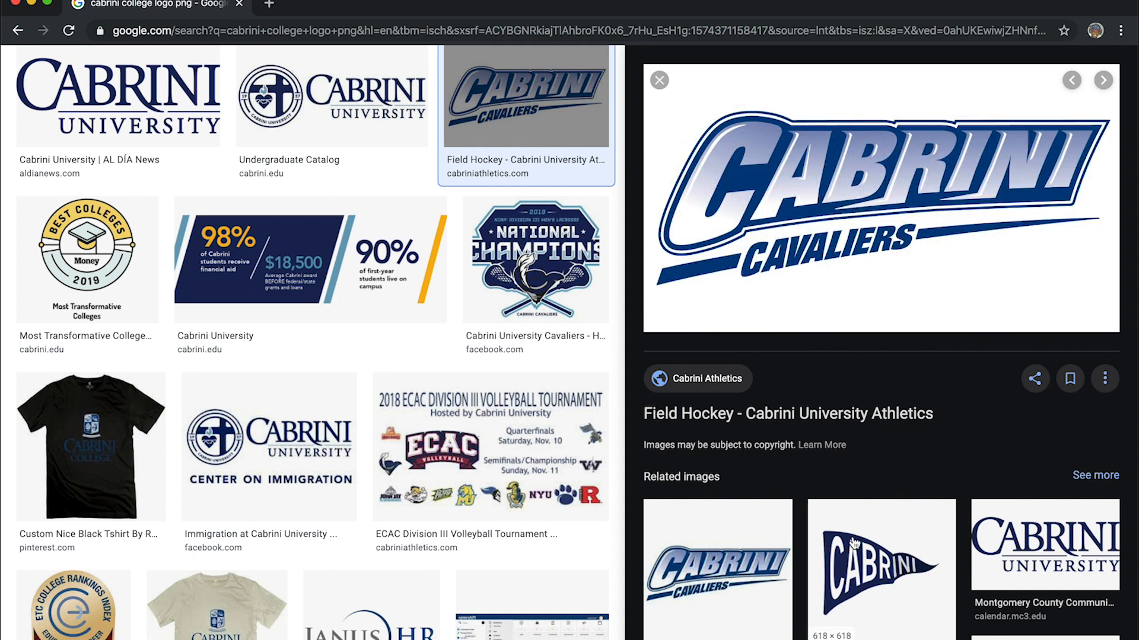
{"action": "scroll", "coordinate": [854, 542], "scroll_direction": "down", "scroll_amount": 5}
{"action": "scroll", "coordinate": [854, 542], "scroll_direction": "up", "scroll_amount": 4}
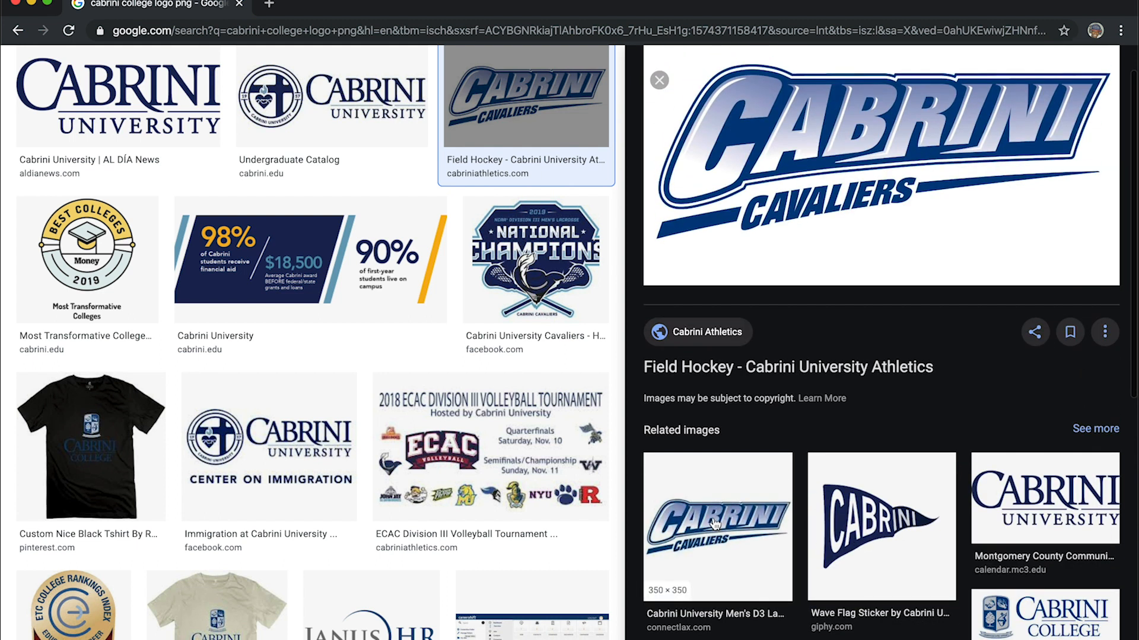
{"action": "left_click", "coordinate": [715, 523]}
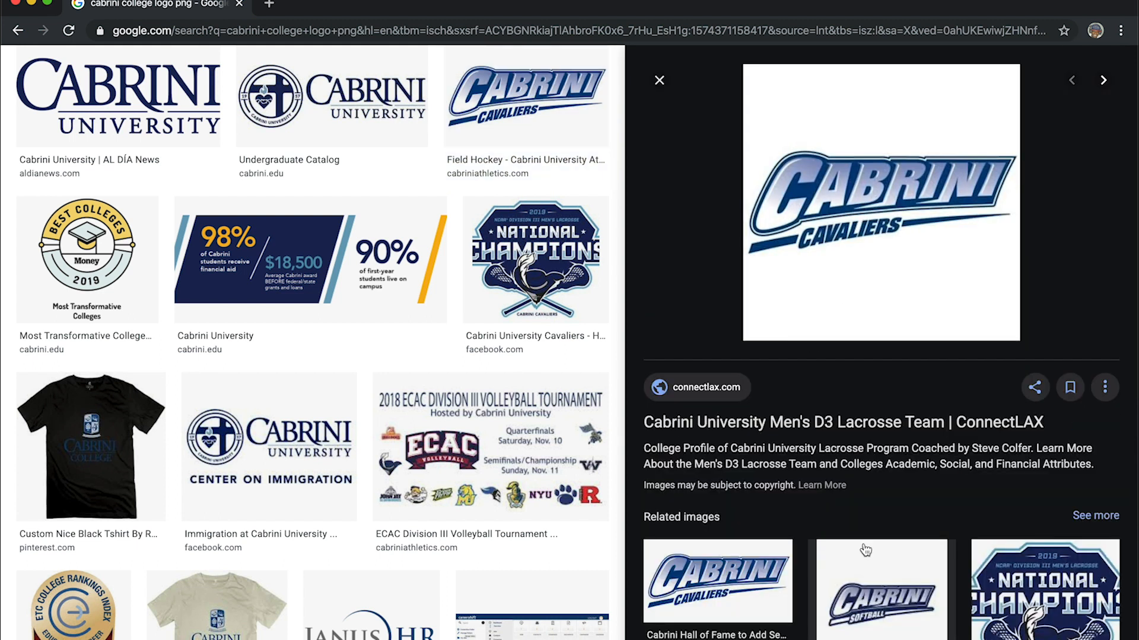
{"action": "left_click", "coordinate": [780, 570]}
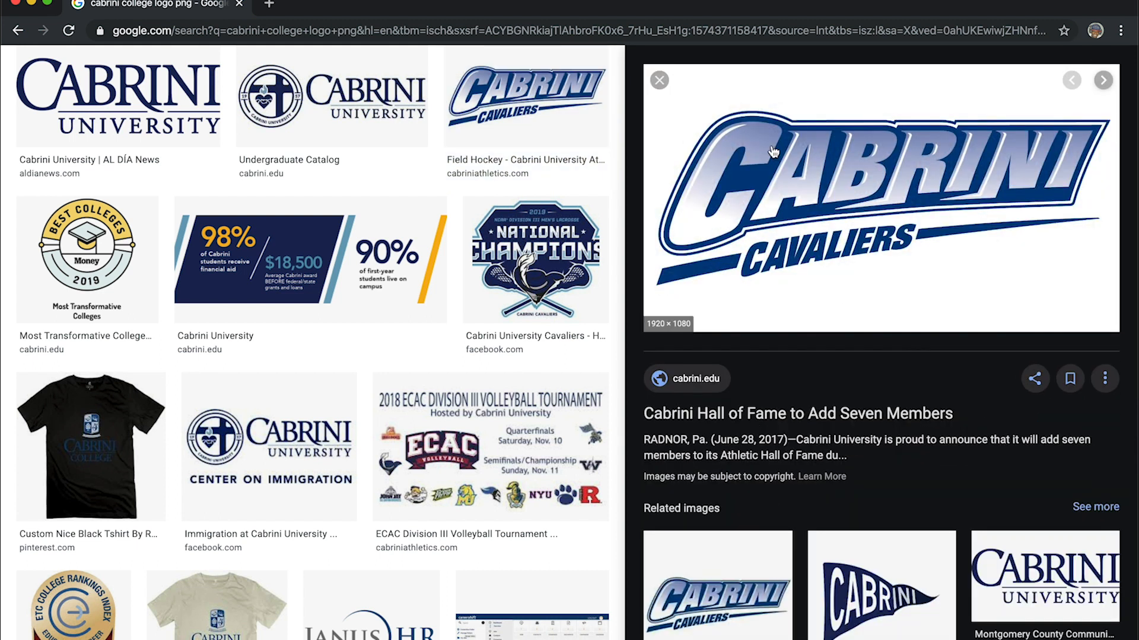
{"action": "scroll", "coordinate": [477, 86], "scroll_direction": "up", "scroll_amount": 3}
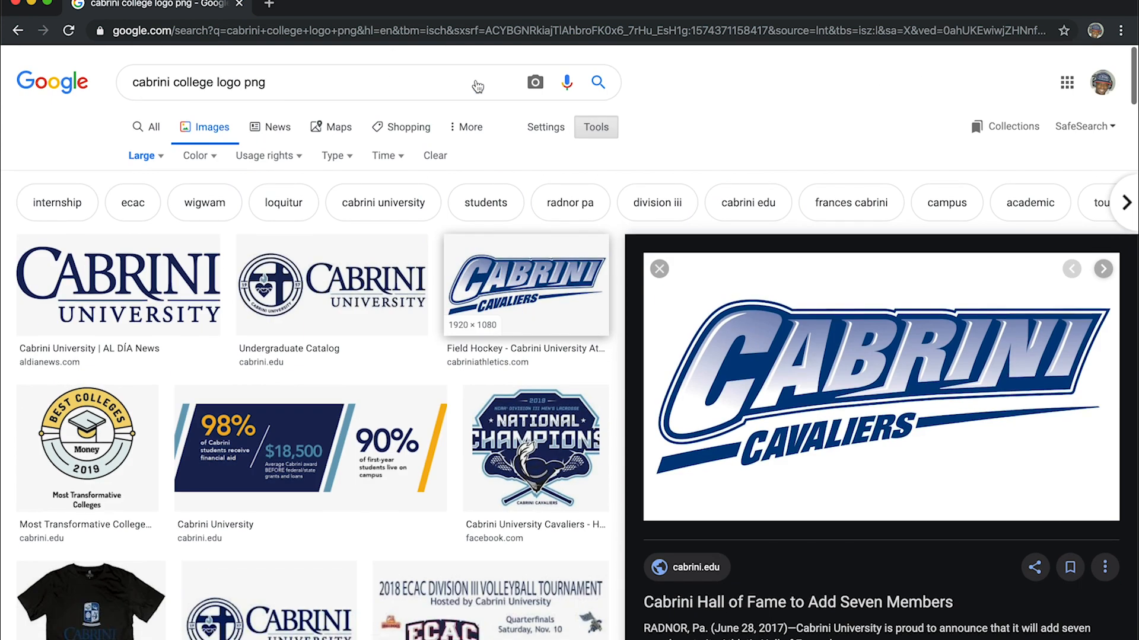
- Save the previewed Cabrini Cavaliers logo to the Desktop as the JPEG image cabrini-cavaliers
{"action": "left_click_drag", "start_coordinate": [812, 350], "coordinate": [933, 394]}
{"action": "right_click", "coordinate": [862, 346]}
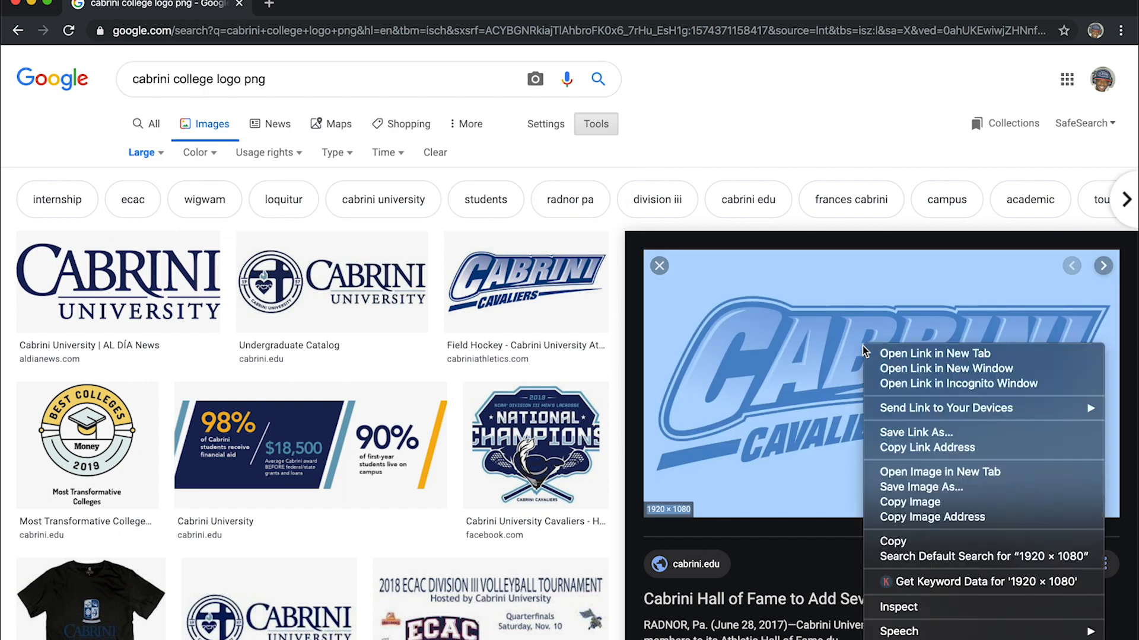
{"action": "left_click", "coordinate": [918, 487]}
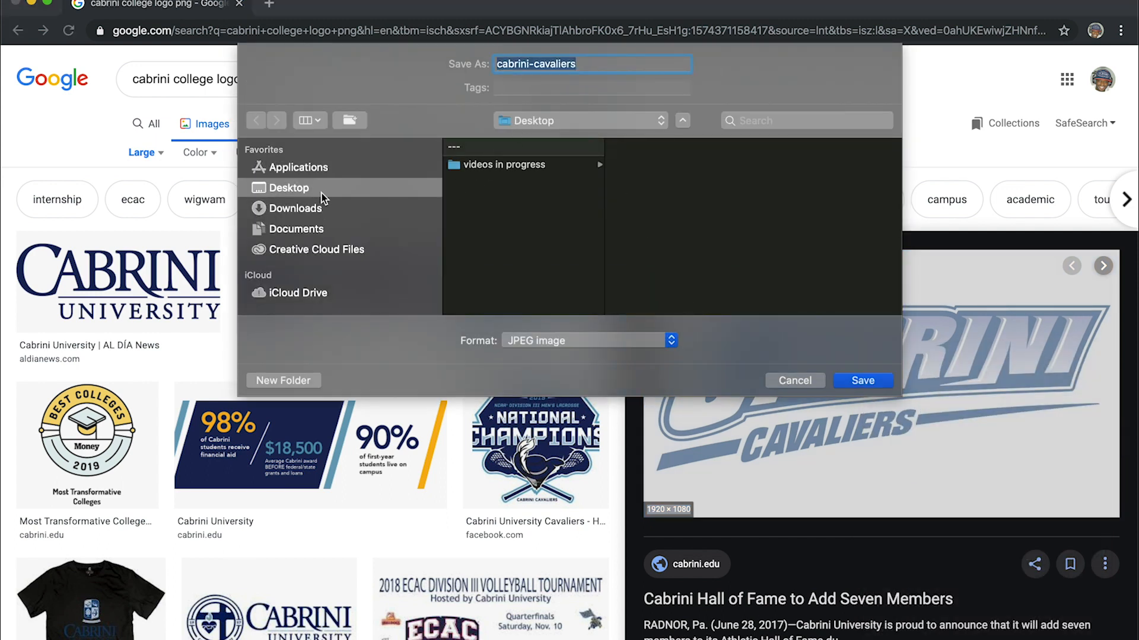
{"action": "left_click", "coordinate": [863, 382]}
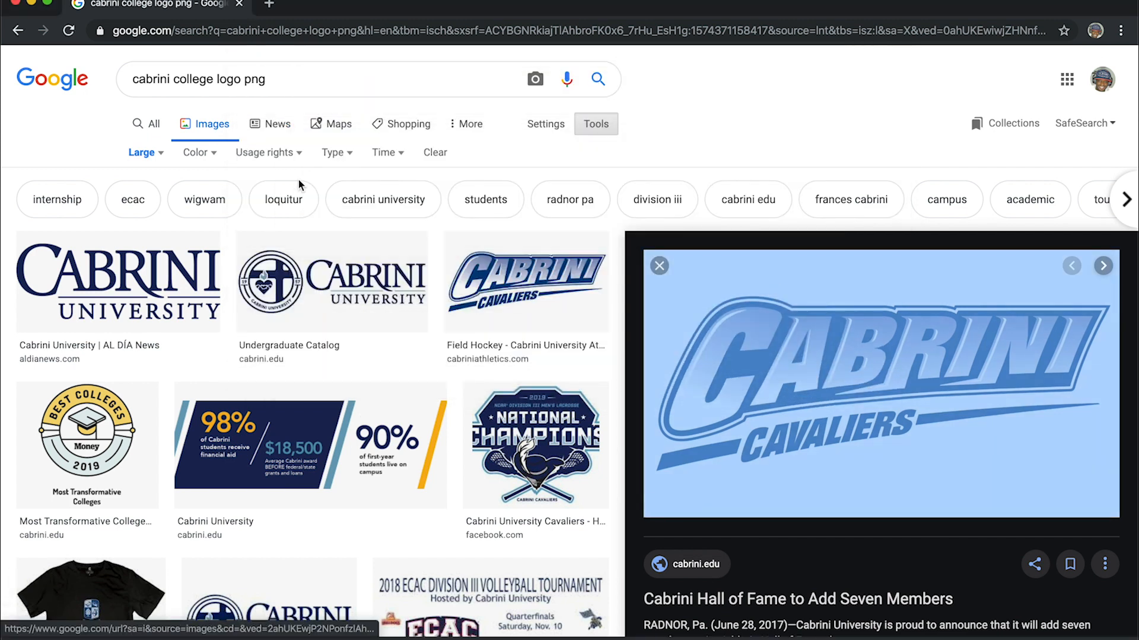
- Close the browser window and quit Google Chrome
{"action": "left_click", "coordinate": [18, 5]}
{"action": "left_click", "coordinate": [47, 2]}
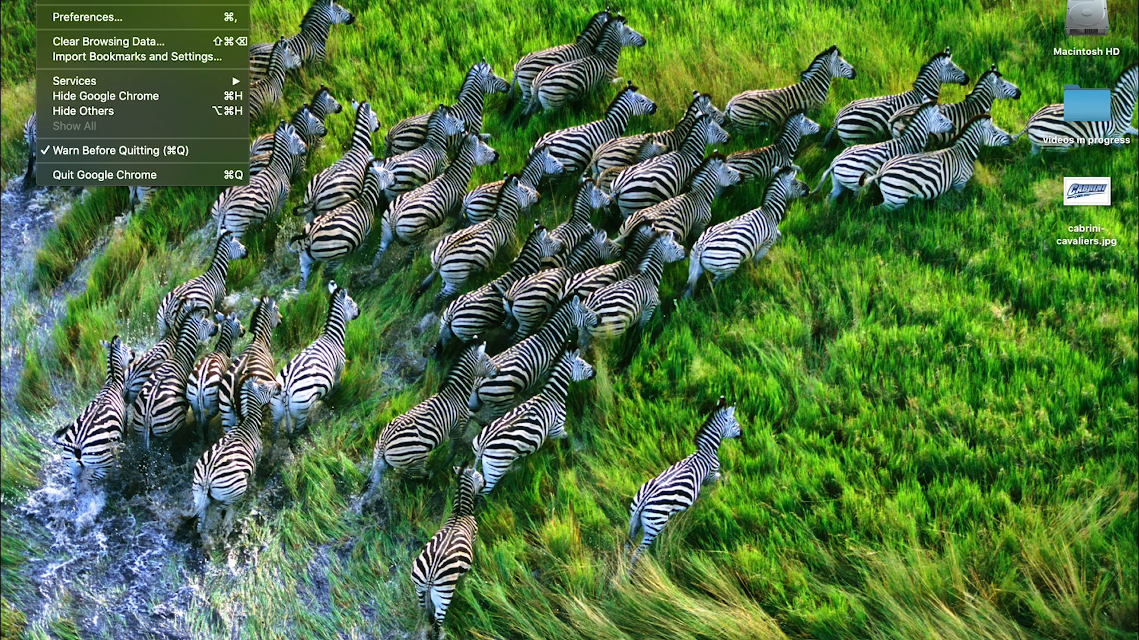
{"action": "left_click", "coordinate": [125, 174]}
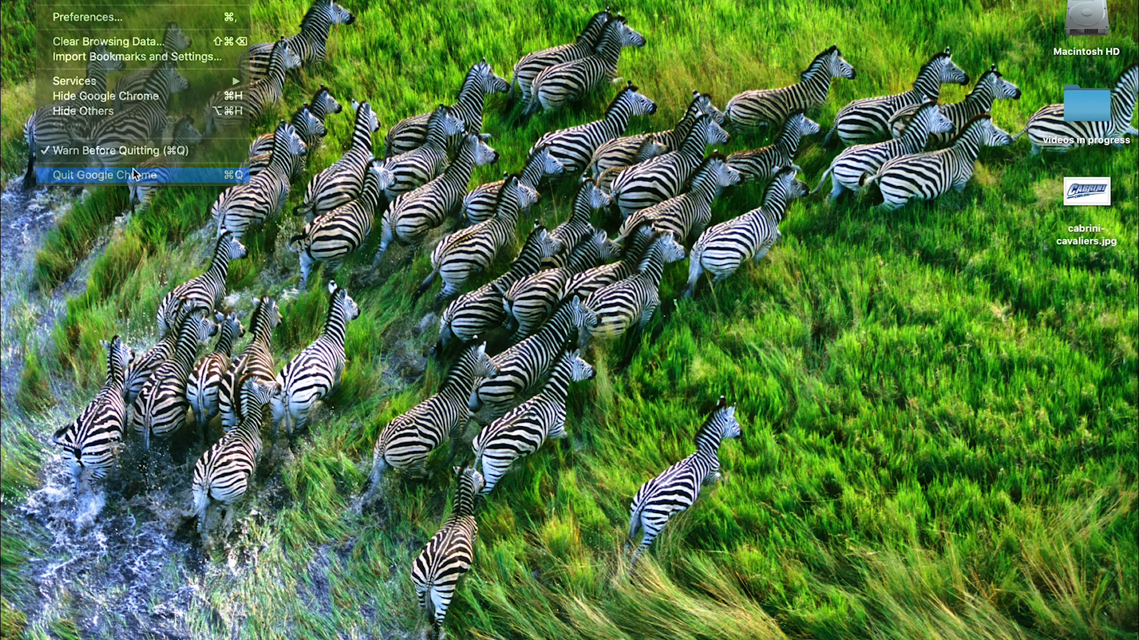
- Launch Silhouette Studio from the installed applications
{"action": "mouse_move", "coordinate": [554, 639]}
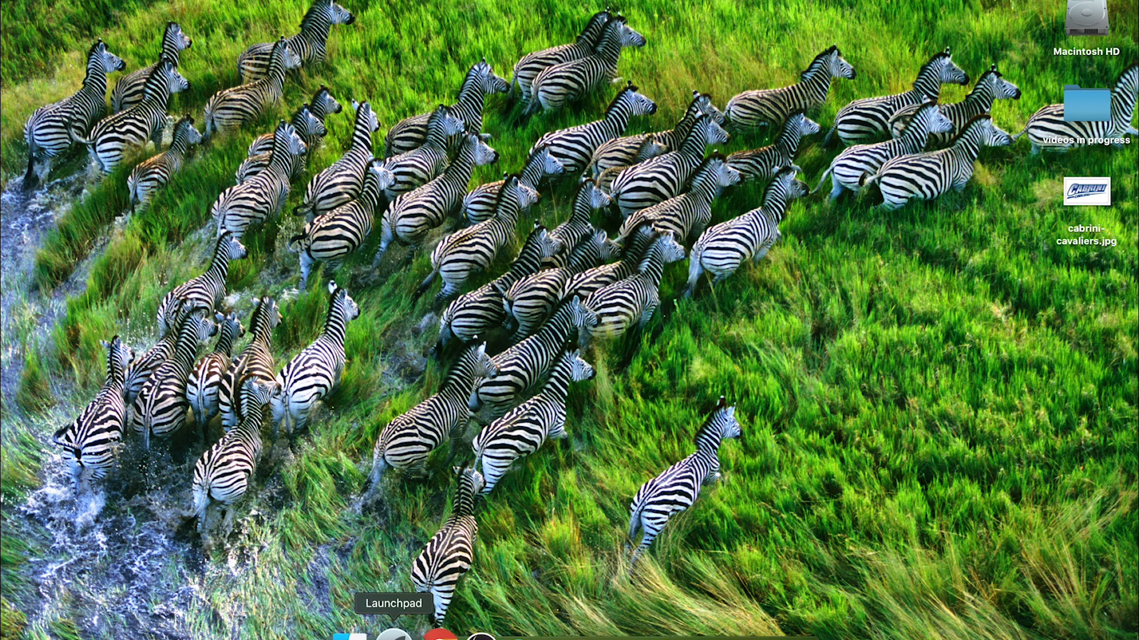
{"action": "left_click", "coordinate": [394, 636]}
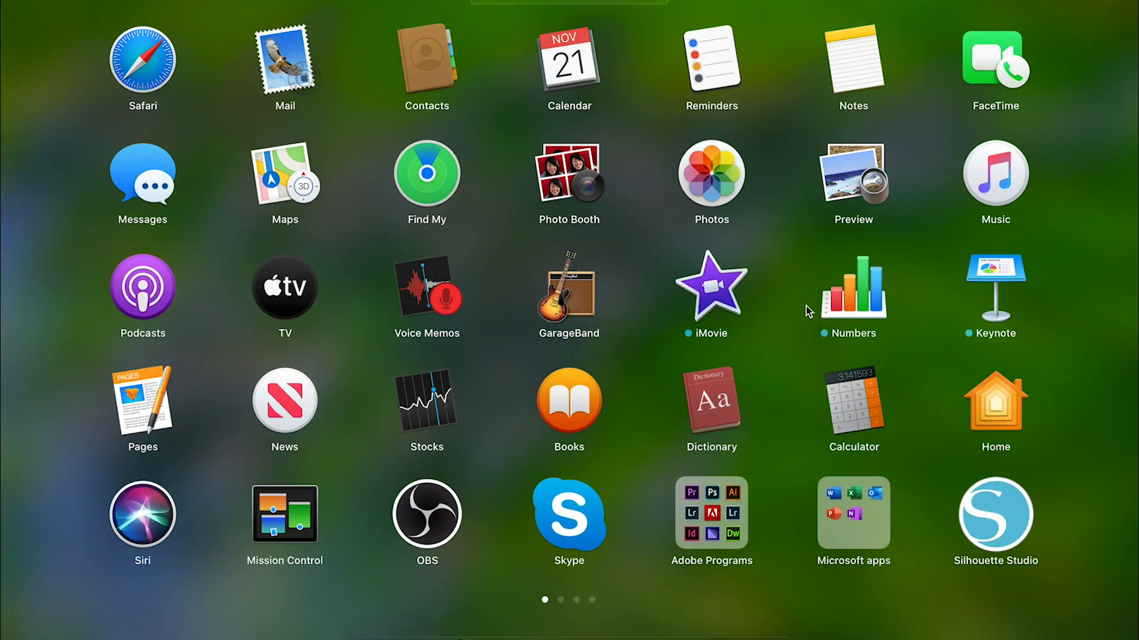
{"action": "left_click", "coordinate": [970, 513]}
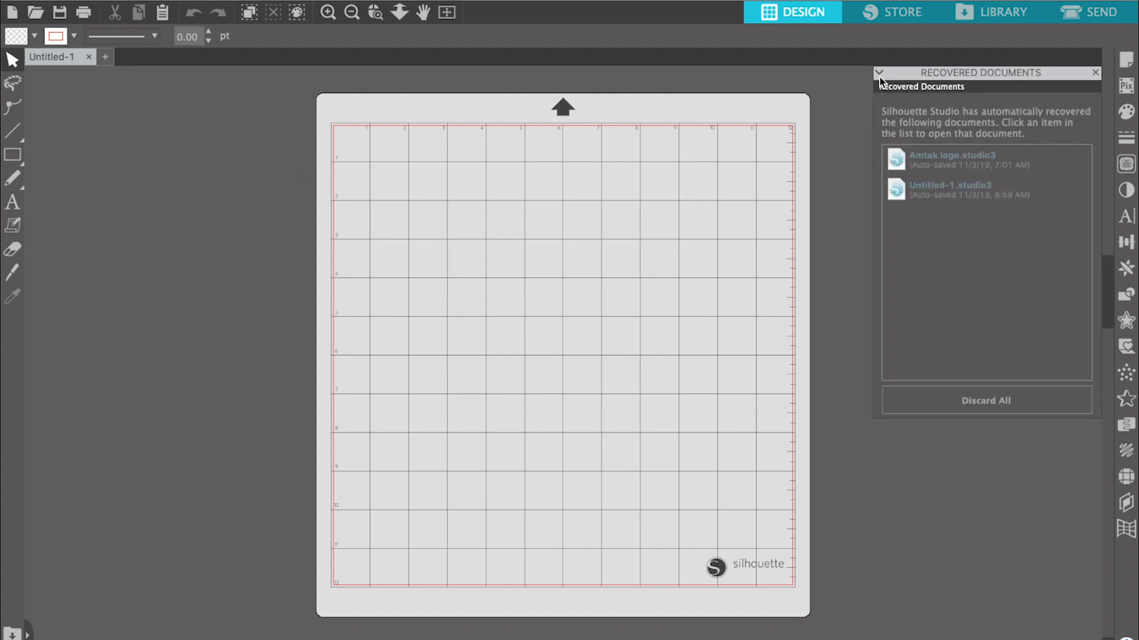
- Open cabrini-cavaliers.jpg from the Desktop as a new document and select the logo image
{"action": "left_click", "coordinate": [157, 0]}
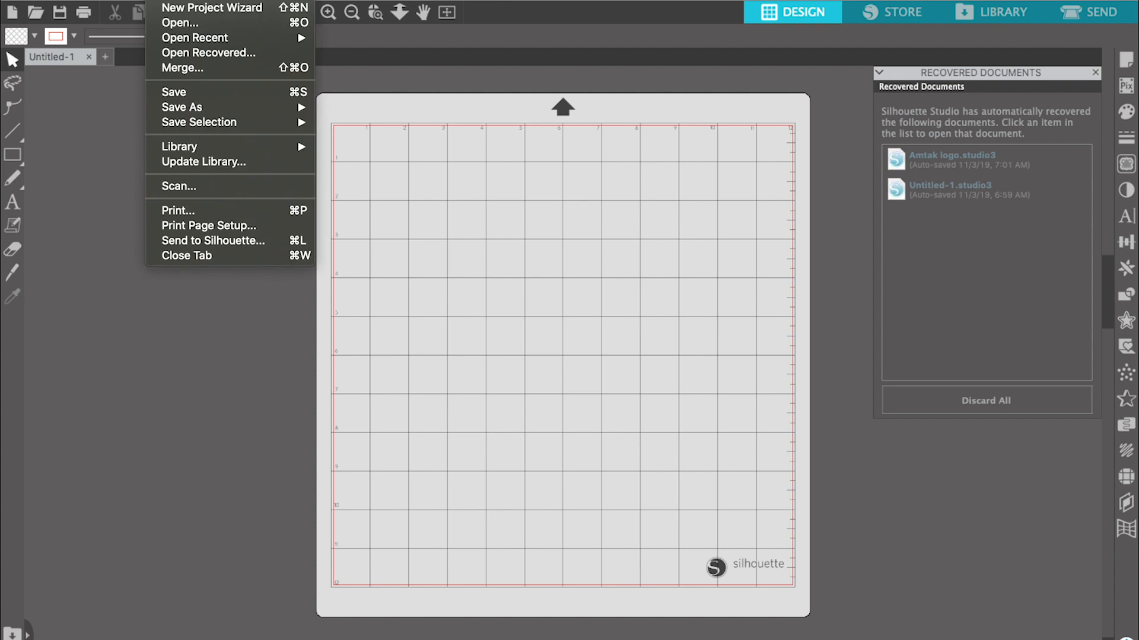
{"action": "left_click", "coordinate": [180, 24]}
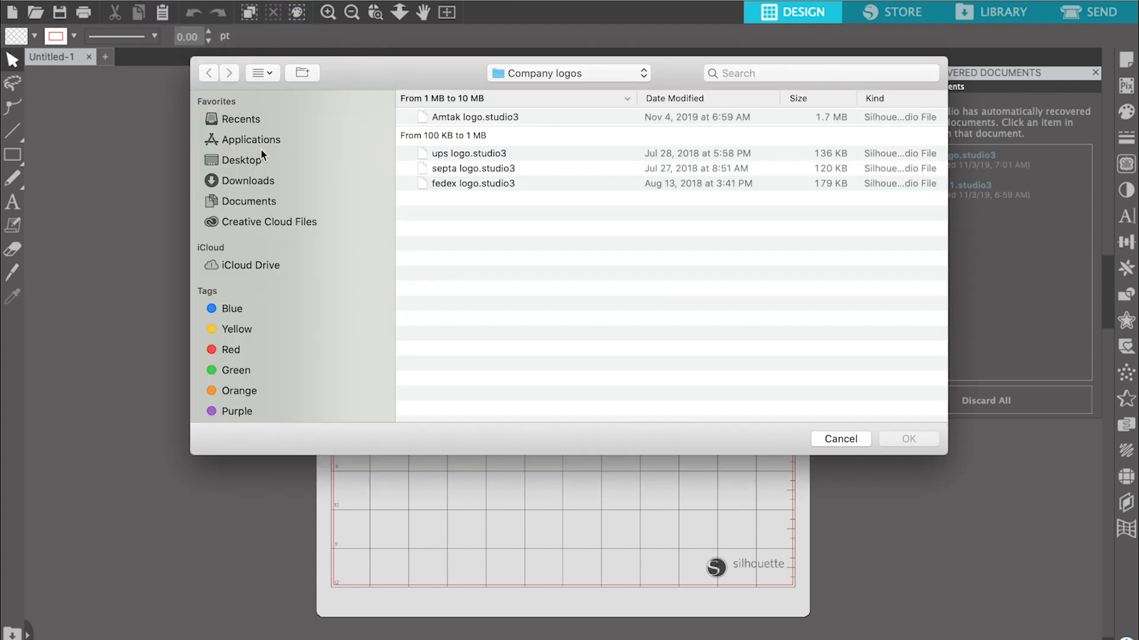
{"action": "left_click", "coordinate": [261, 159]}
{"action": "left_click", "coordinate": [457, 118]}
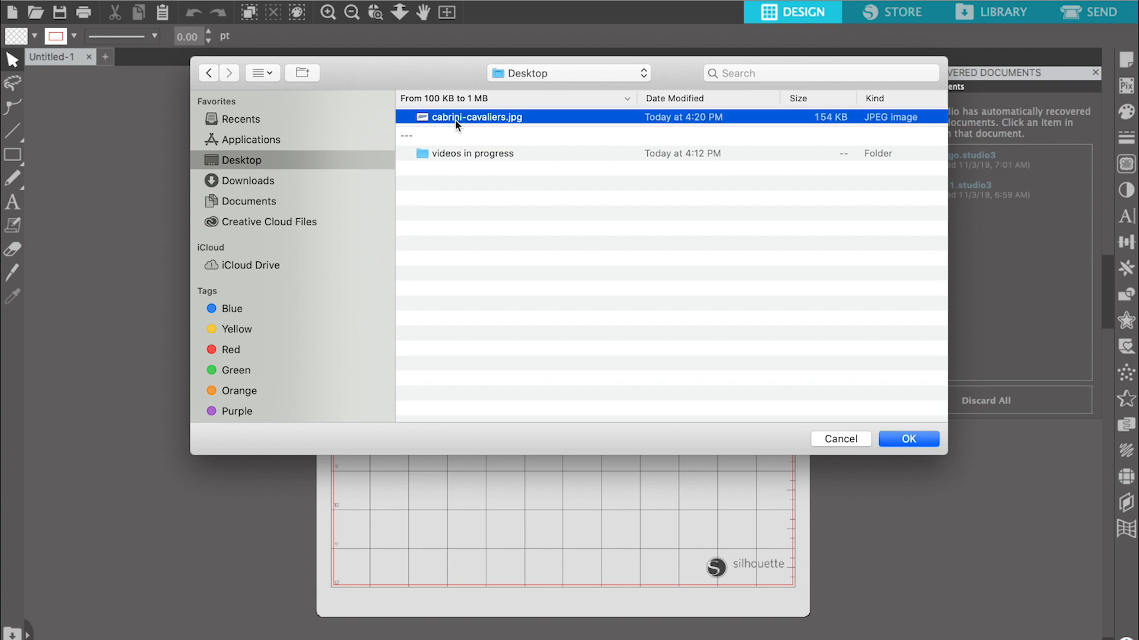
{"action": "left_click", "coordinate": [891, 446]}
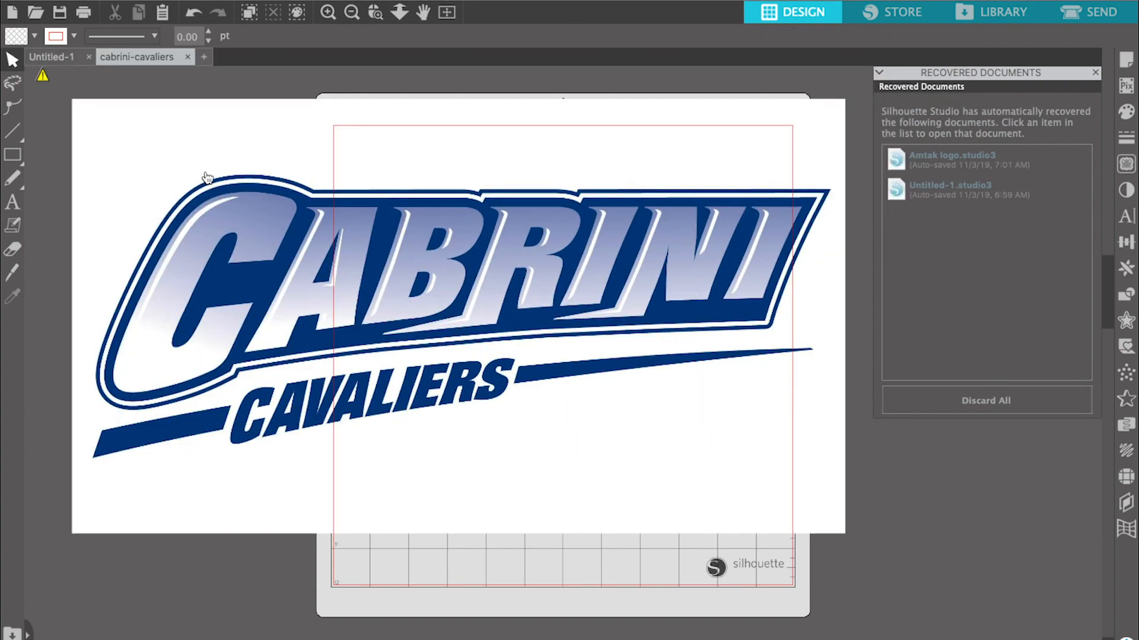
{"action": "left_click", "coordinate": [203, 178]}
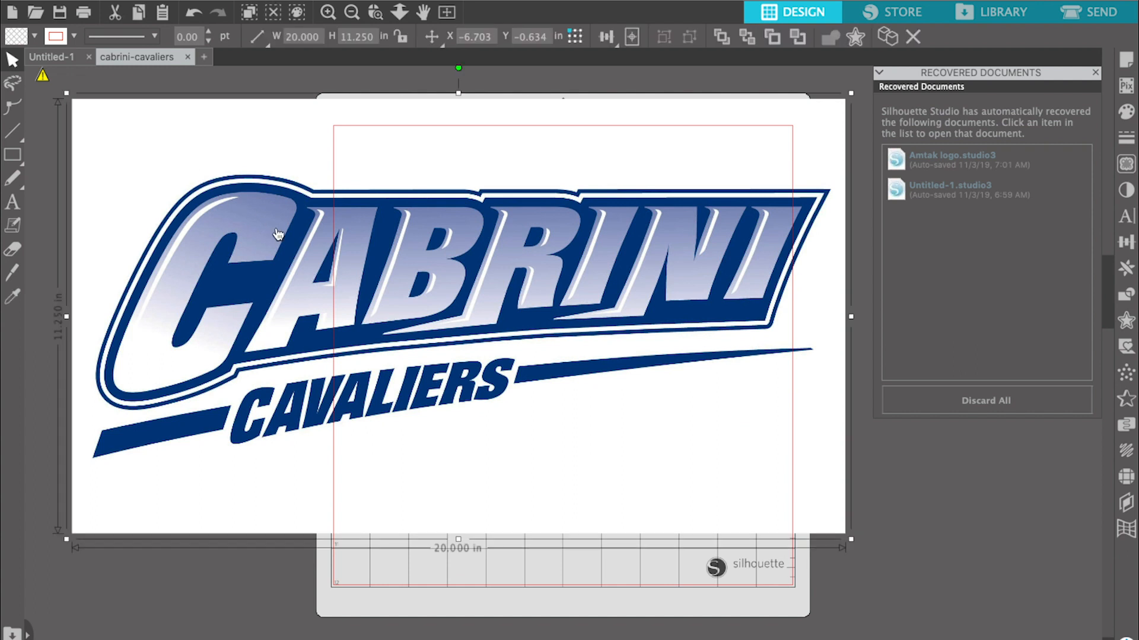
- Shrink the logo image proportionally to about 11.25 by 6.33 in and place it on the upper part of the mat
{"action": "left_click_drag", "start_coordinate": [506, 427], "coordinate": [504, 425]}
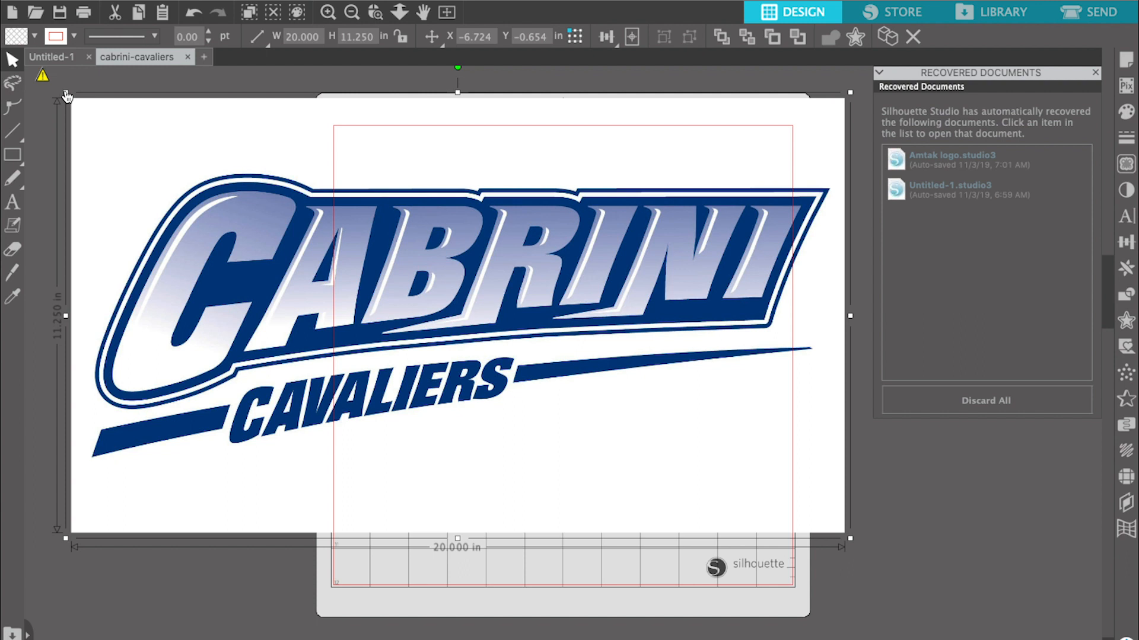
{"action": "left_click_drag", "start_coordinate": [65, 93], "coordinate": [435, 272]}
{"action": "left_click_drag", "start_coordinate": [589, 366], "coordinate": [505, 225]}
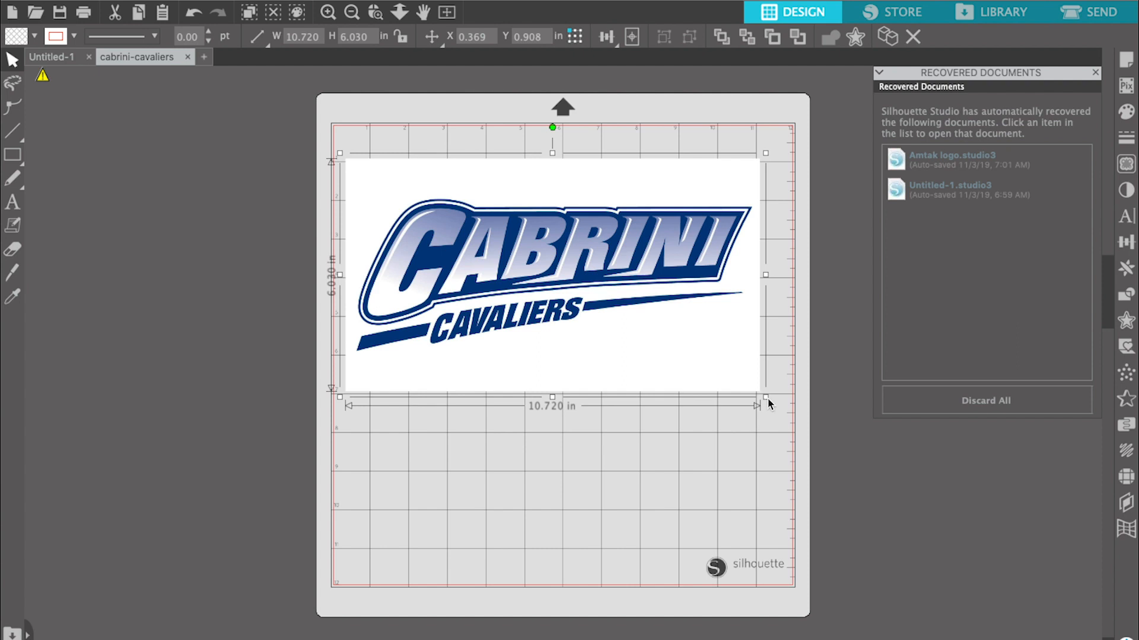
{"action": "left_click_drag", "start_coordinate": [769, 404], "coordinate": [789, 418]}
{"action": "left_click", "coordinate": [729, 434]}
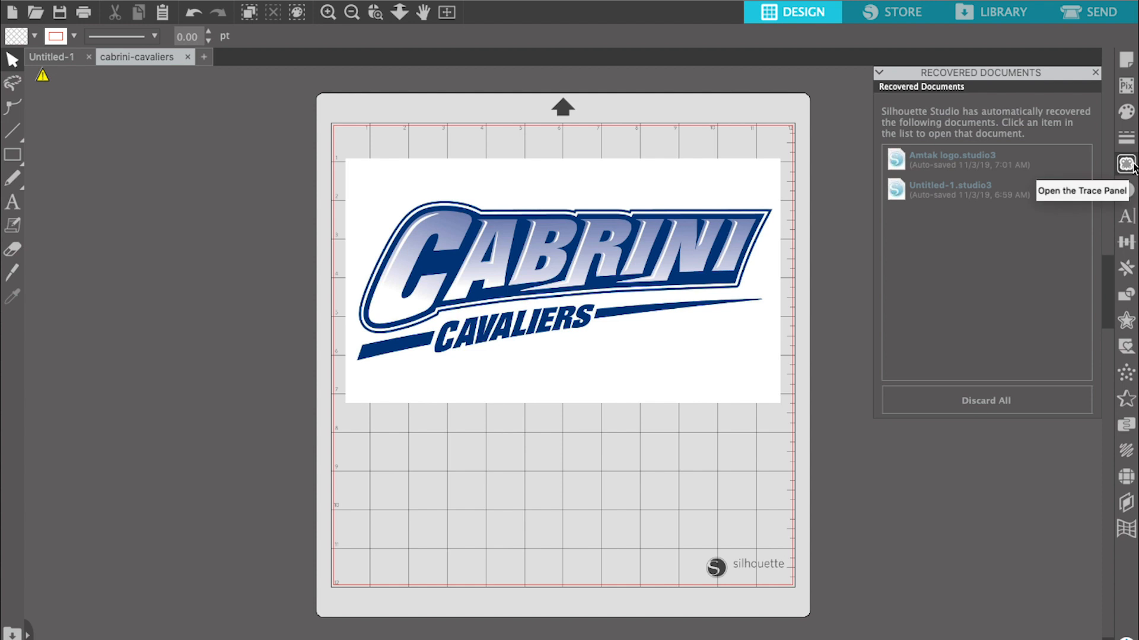
- Trace the logo with the standard Trace style, using a trace area about 11.2 by 4.76 in around the whole artwork
{"action": "left_click", "coordinate": [1127, 165]}
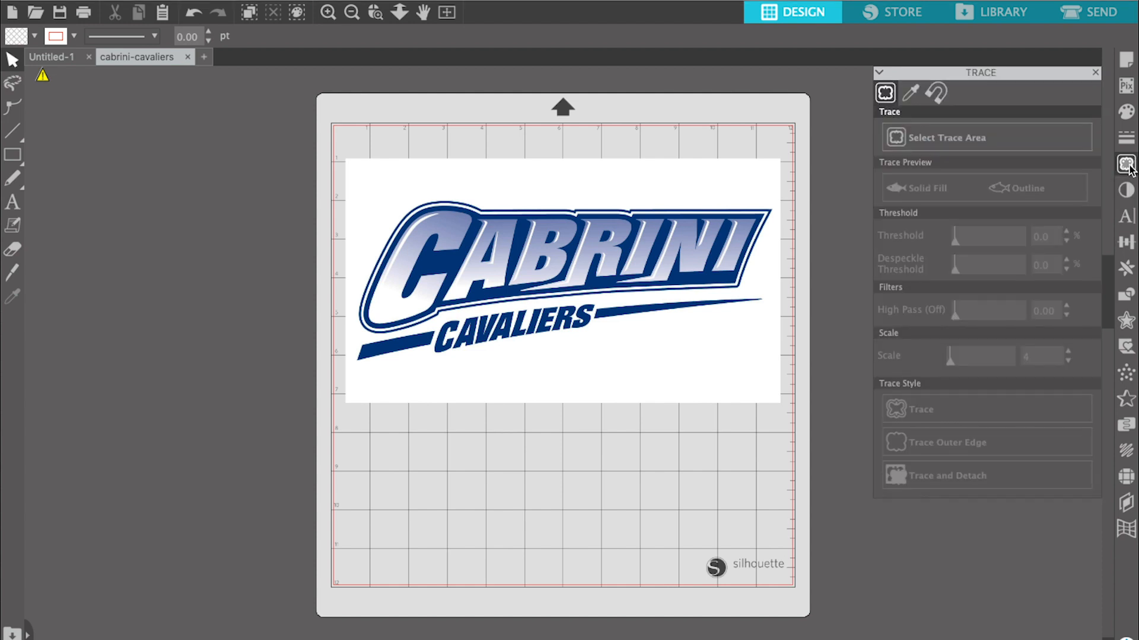
{"action": "left_click", "coordinate": [963, 137]}
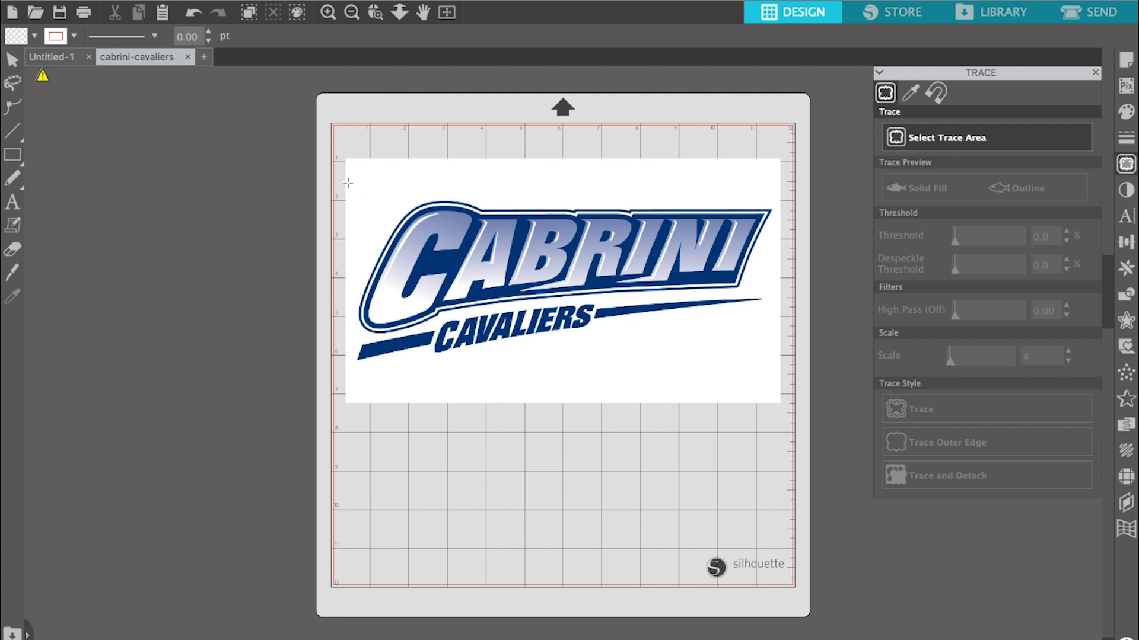
{"action": "mouse_move", "coordinate": [348, 183]}
{"action": "left_mouse_down"}
{"action": "mouse_move", "coordinate": [581, 359]}
{"action": "mouse_move", "coordinate": [763, 359]}
{"action": "mouse_move", "coordinate": [781, 374]}
{"action": "left_mouse_up"}
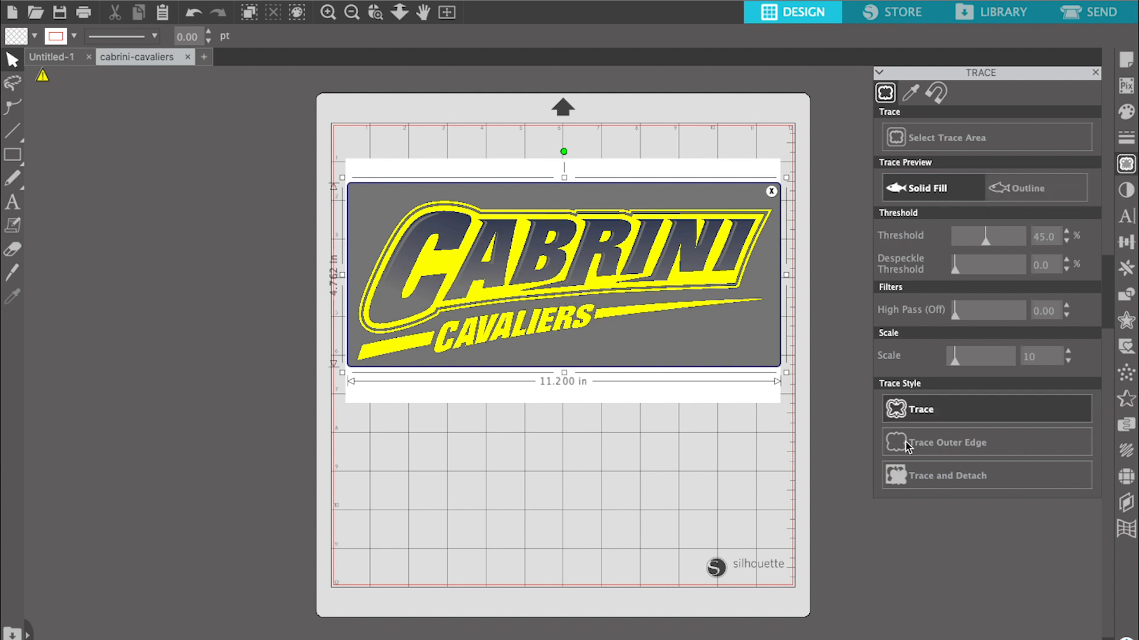
{"action": "left_click", "coordinate": [936, 422]}
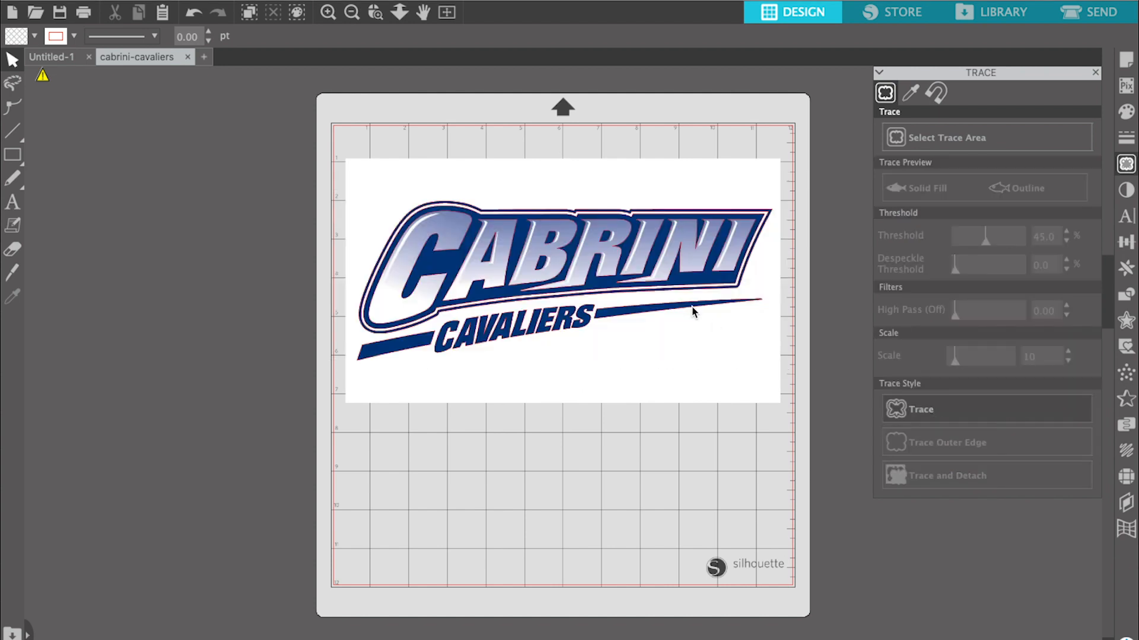
- Move the original logo image off the mat to the left of it, leaving the traced outlines in place
{"action": "mouse_move", "coordinate": [709, 335]}
{"action": "left_mouse_down"}
{"action": "mouse_move", "coordinate": [699, 391]}
{"action": "mouse_move", "coordinate": [445, 547]}
{"action": "mouse_move", "coordinate": [450, 595]}
{"action": "left_mouse_up"}
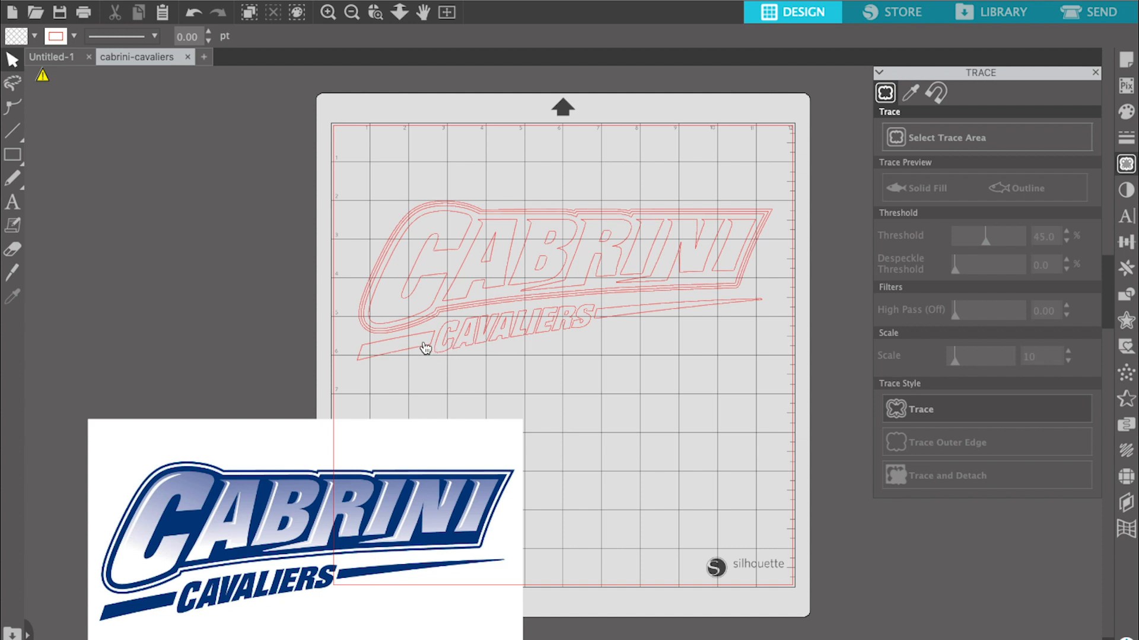
{"action": "left_click", "coordinate": [424, 346]}
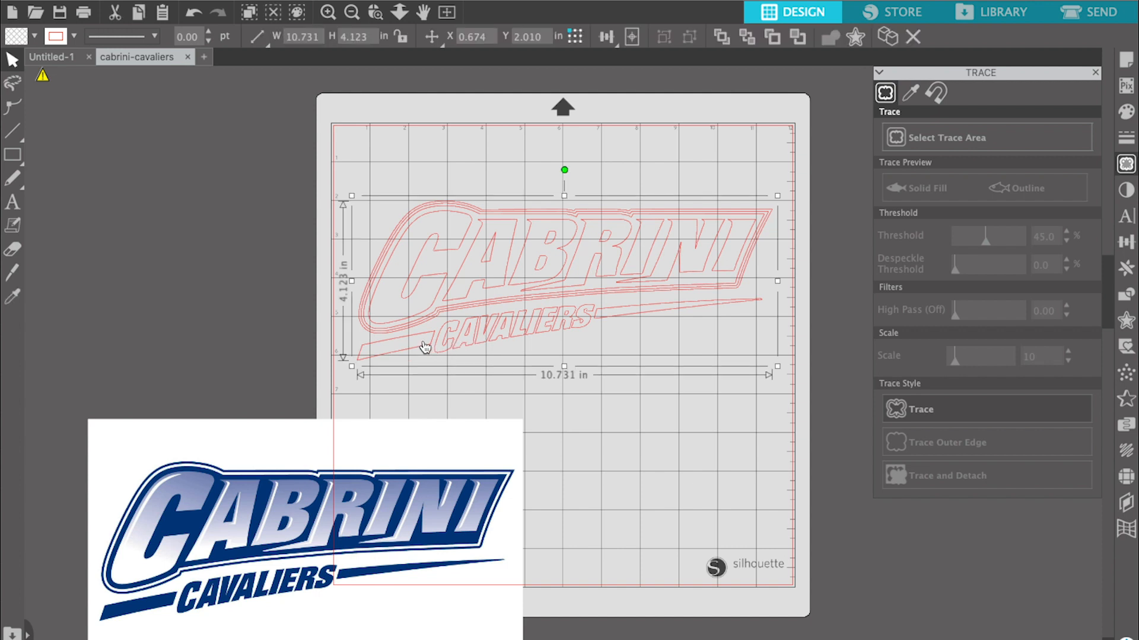
{"action": "left_click", "coordinate": [353, 419]}
{"action": "mouse_move", "coordinate": [354, 420]}
{"action": "left_mouse_down"}
{"action": "mouse_move", "coordinate": [233, 242]}
{"action": "mouse_move", "coordinate": [220, 178]}
{"action": "left_mouse_up"}
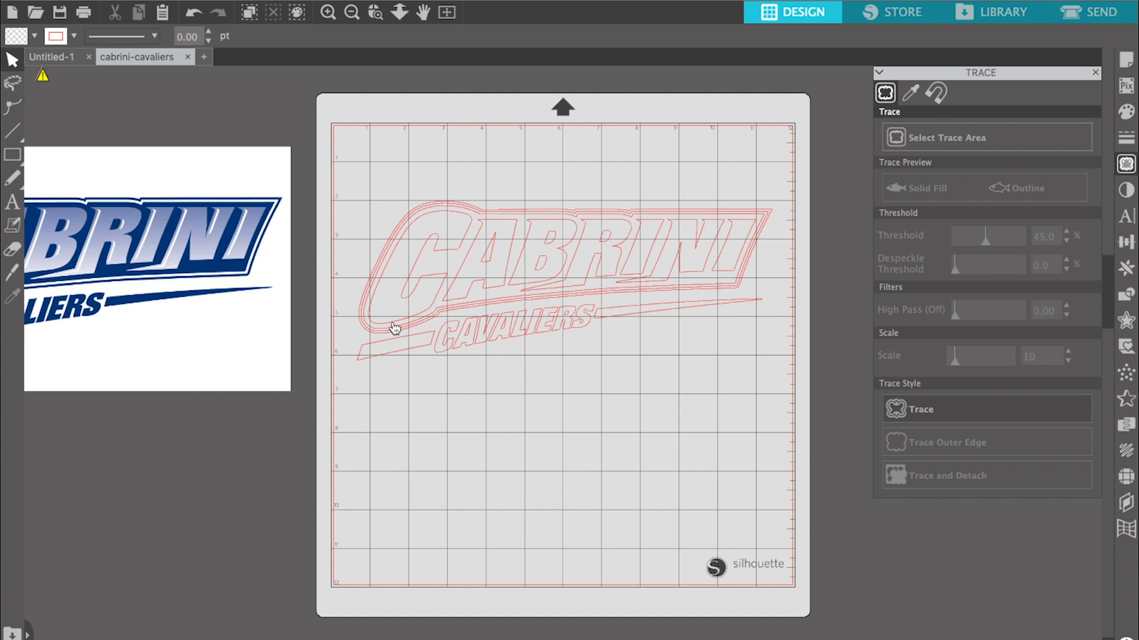
{"action": "left_click_drag", "start_coordinate": [234, 254], "coordinate": [233, 249]}
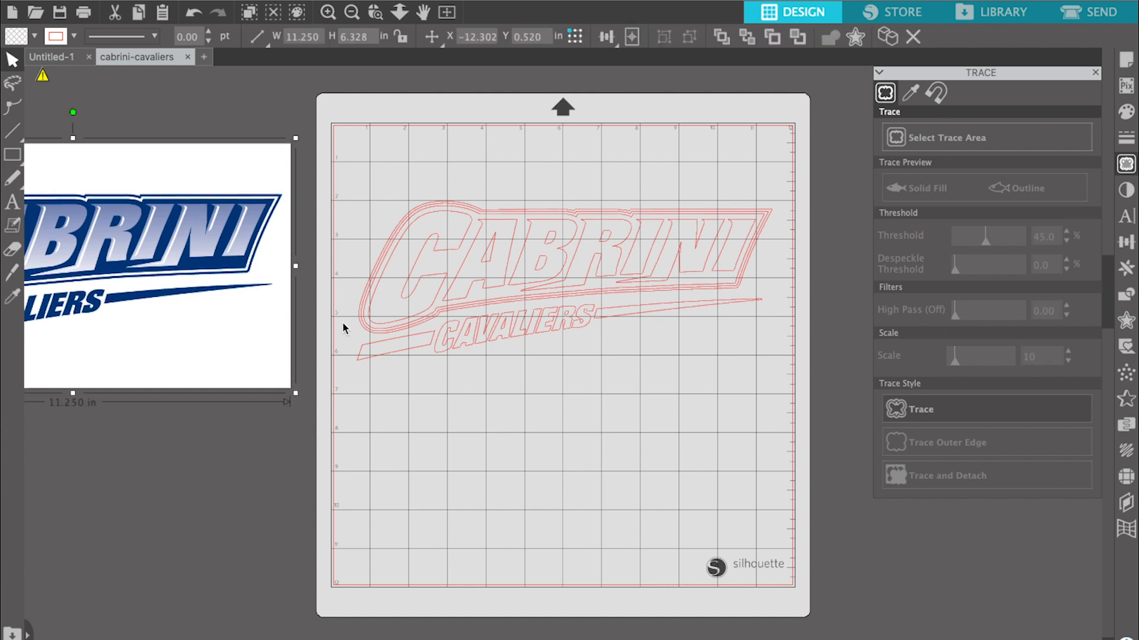
- Fill the traced outlines with the dark blue sampled from the original logo image
{"action": "left_click", "coordinate": [389, 351]}
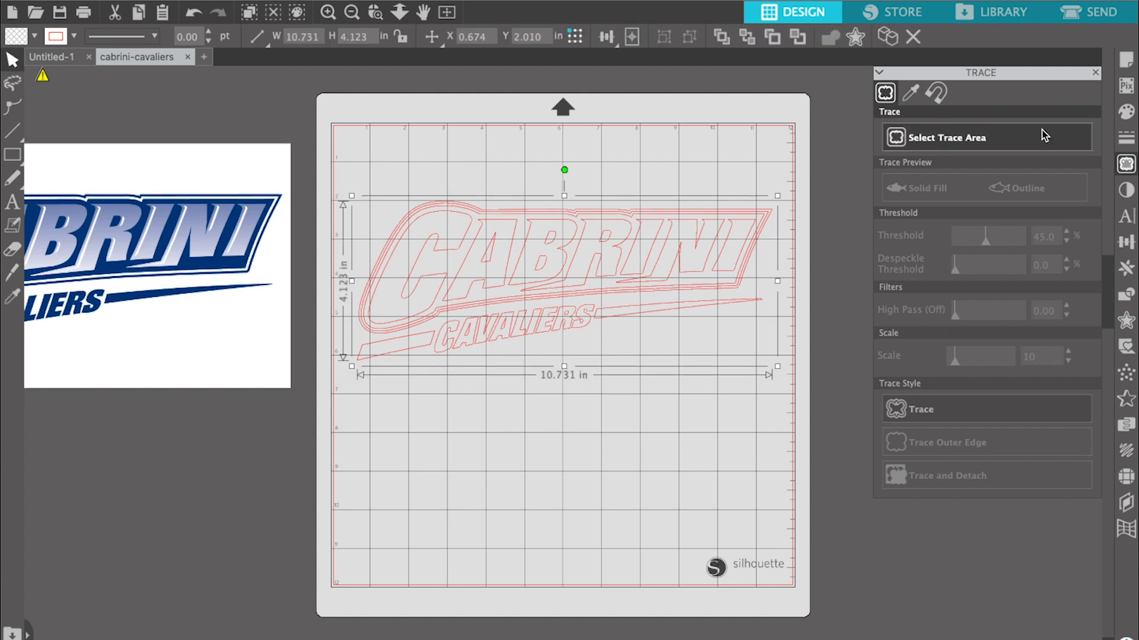
{"action": "left_click", "coordinate": [1126, 117]}
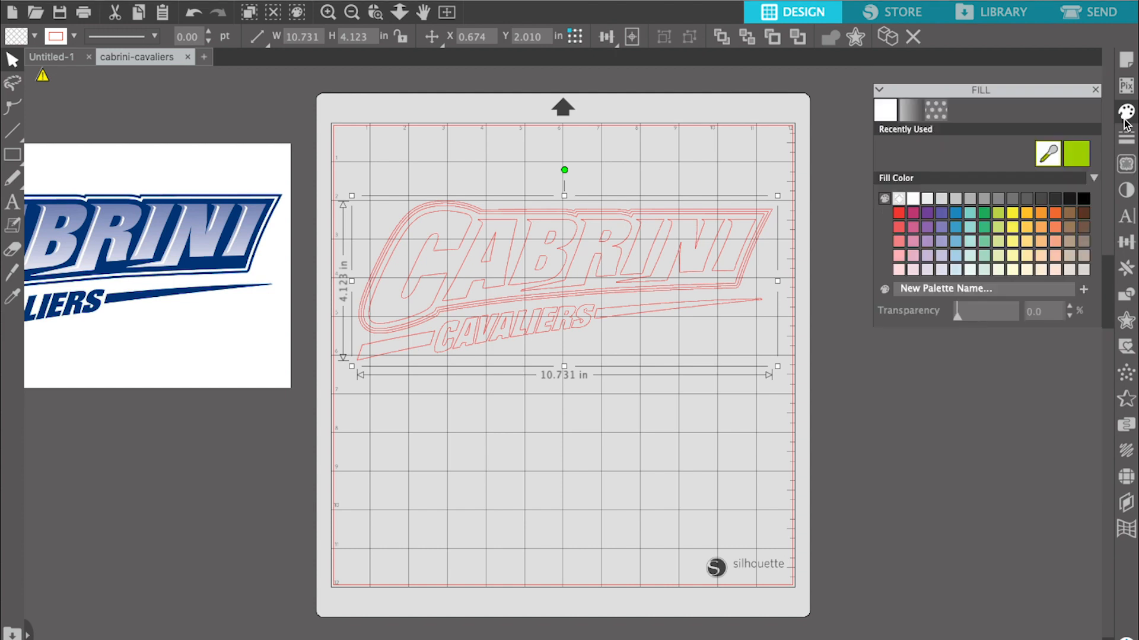
{"action": "left_click", "coordinate": [1048, 140]}
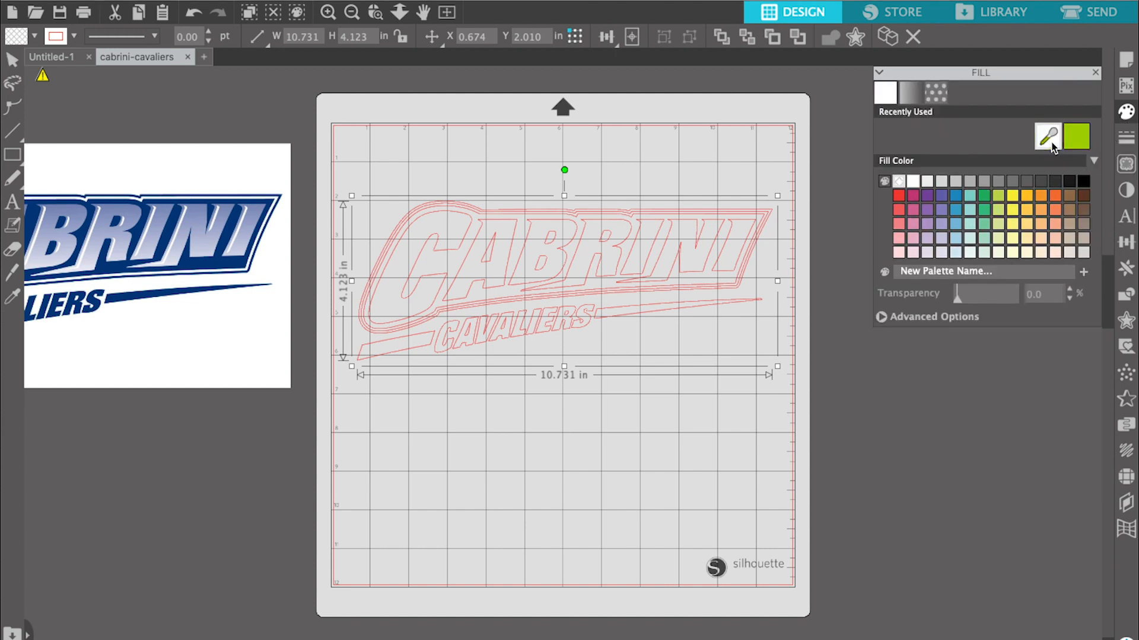
{"action": "left_click", "coordinate": [223, 264]}
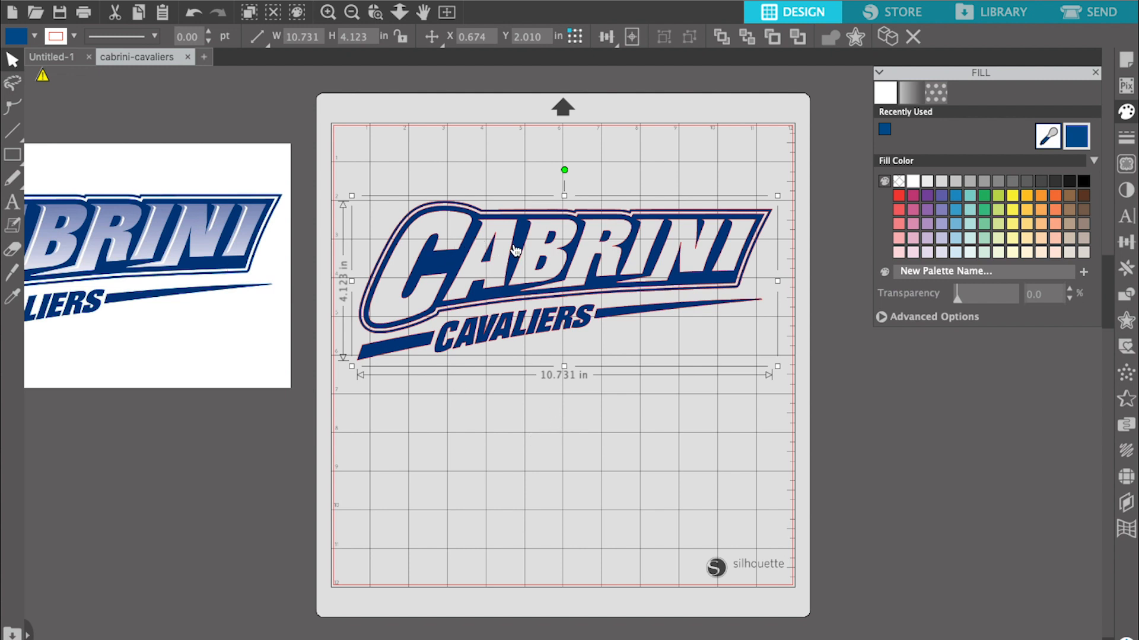
- Move the blue-filled logo up the mat to about X 0.777, Y 1.070 in and deselect it
{"action": "left_click_drag", "start_coordinate": [513, 245], "coordinate": [518, 217]}
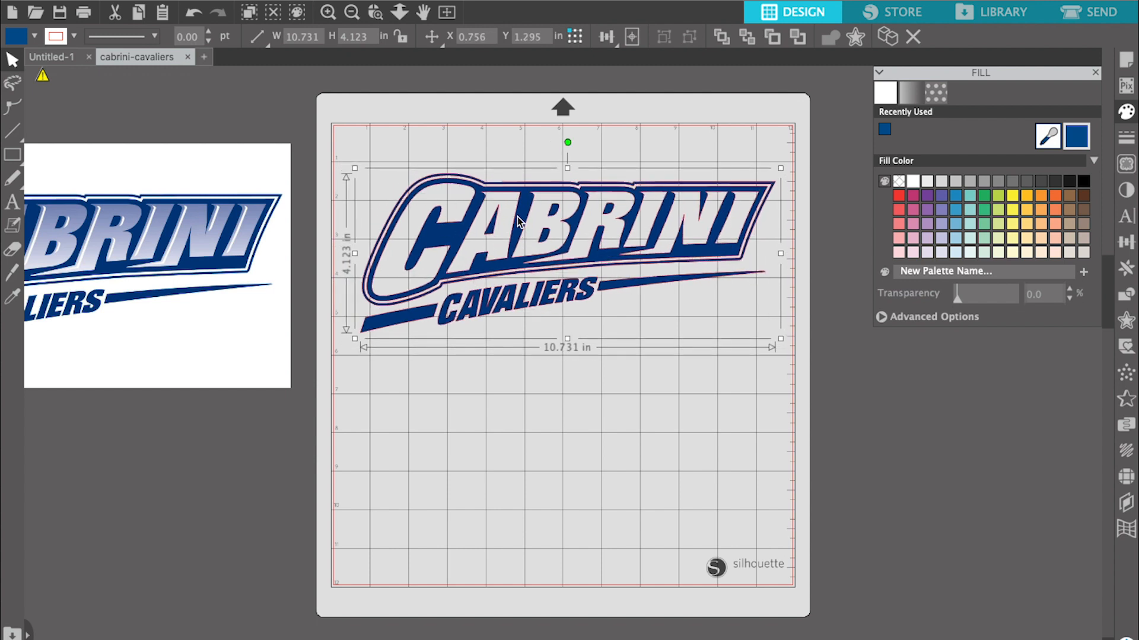
{"action": "left_click_drag", "start_coordinate": [518, 216], "coordinate": [515, 215]}
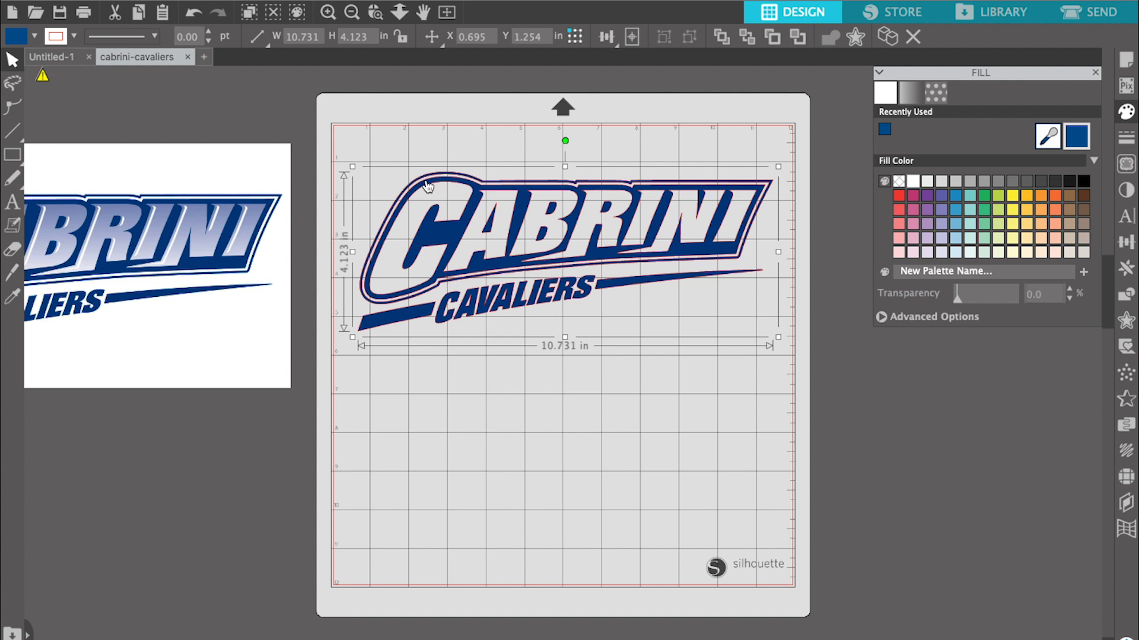
{"action": "left_click_drag", "start_coordinate": [475, 203], "coordinate": [471, 200]}
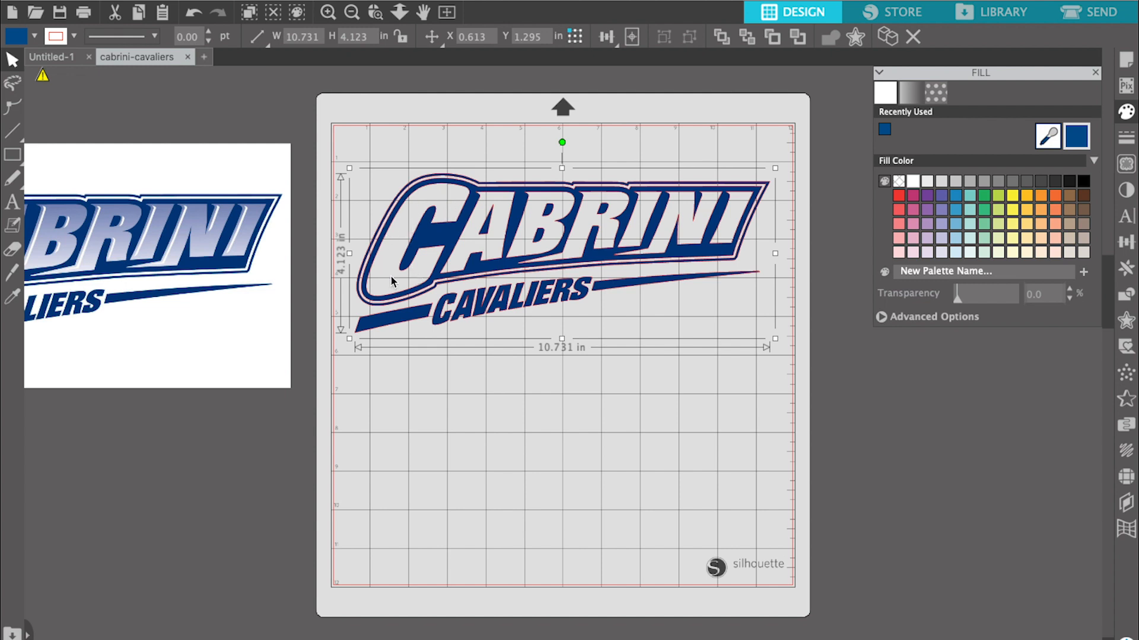
{"action": "mouse_move", "coordinate": [574, 218]}
{"action": "left_mouse_down"}
{"action": "mouse_move", "coordinate": [576, 251]}
{"action": "mouse_move", "coordinate": [581, 205]}
{"action": "left_mouse_up"}
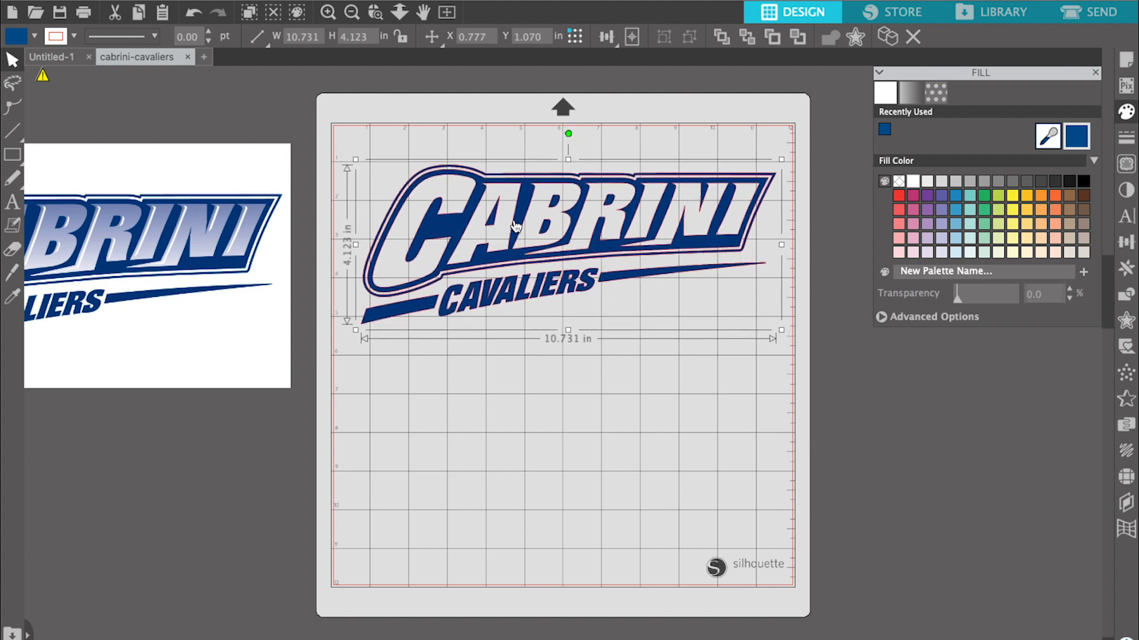
{"action": "left_click", "coordinate": [553, 377]}
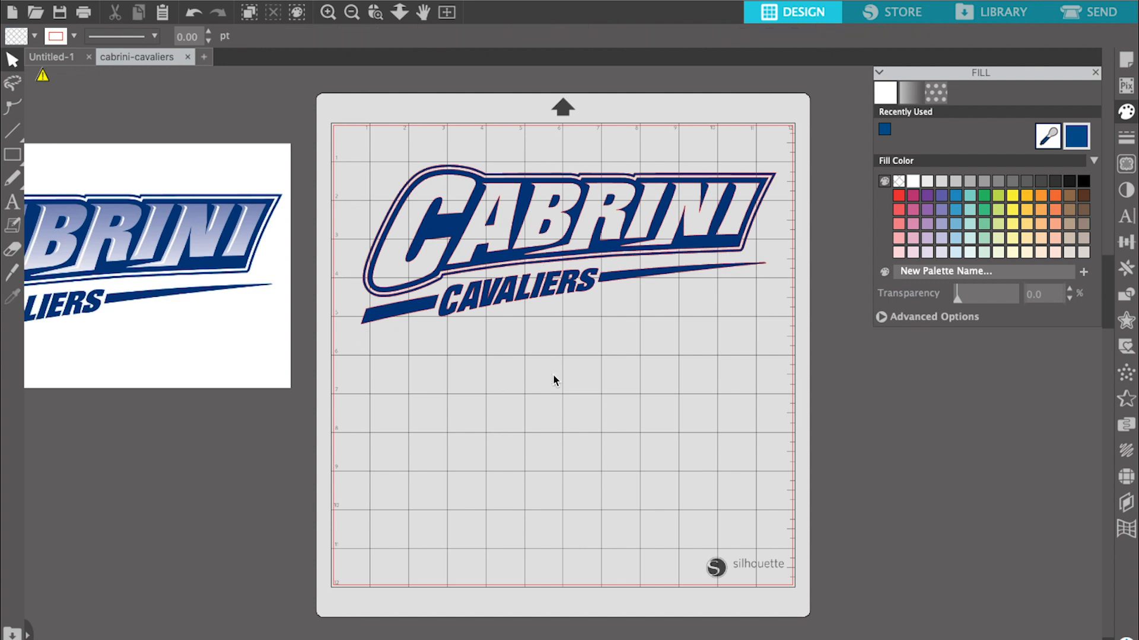
- Release the compound path of the blue traced logo and deselect the separated pieces
{"action": "left_click", "coordinate": [482, 262]}
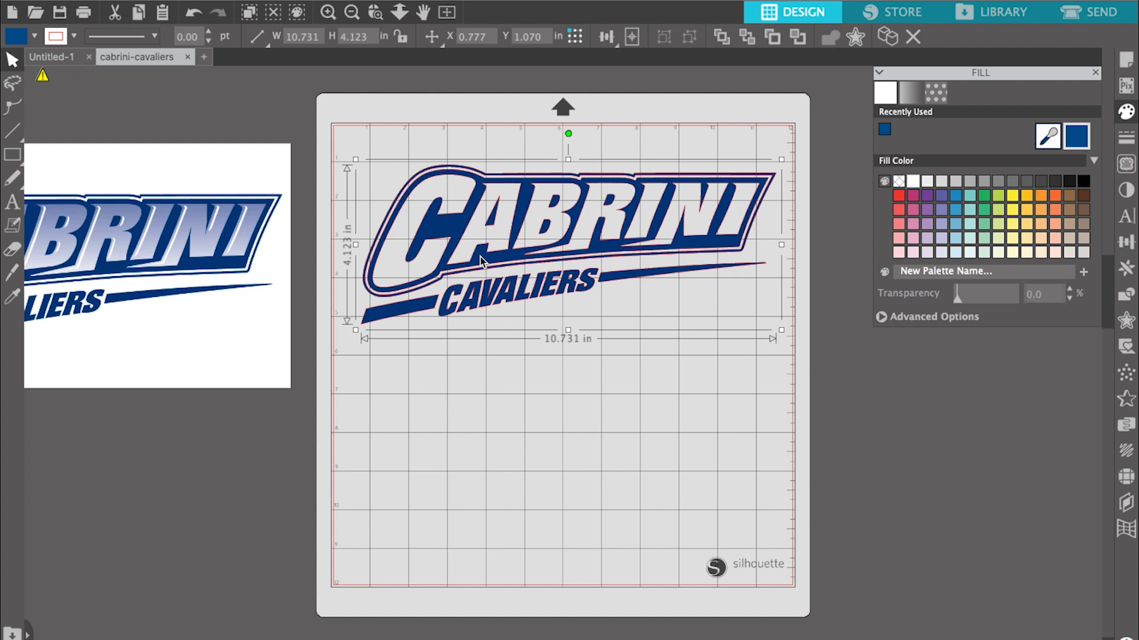
{"action": "right_click", "coordinate": [482, 261]}
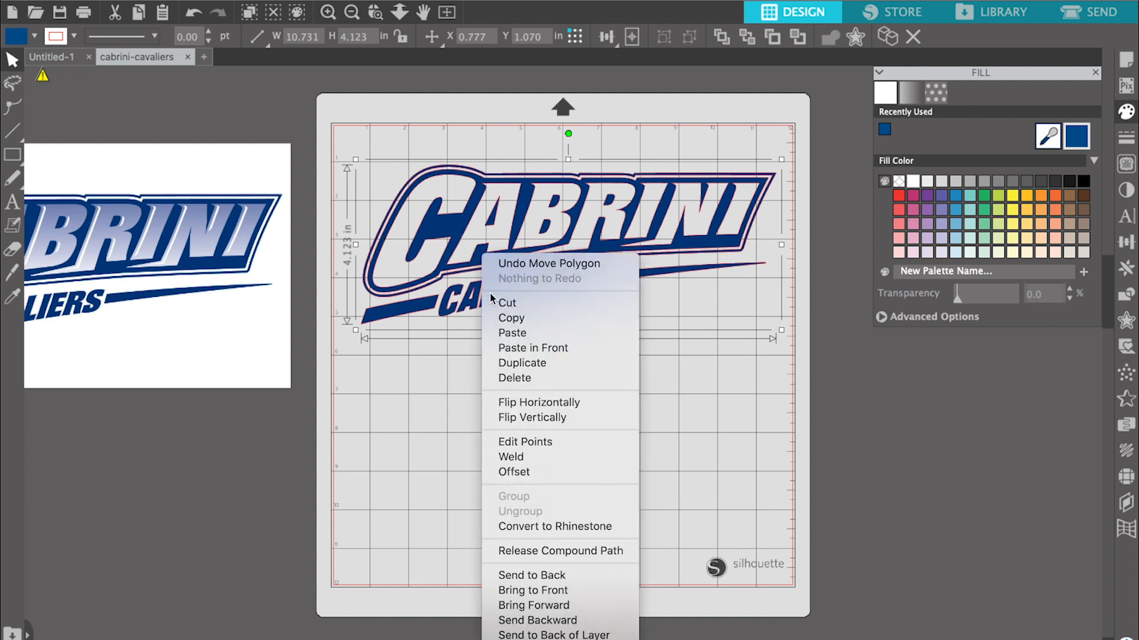
{"action": "left_click", "coordinate": [541, 552]}
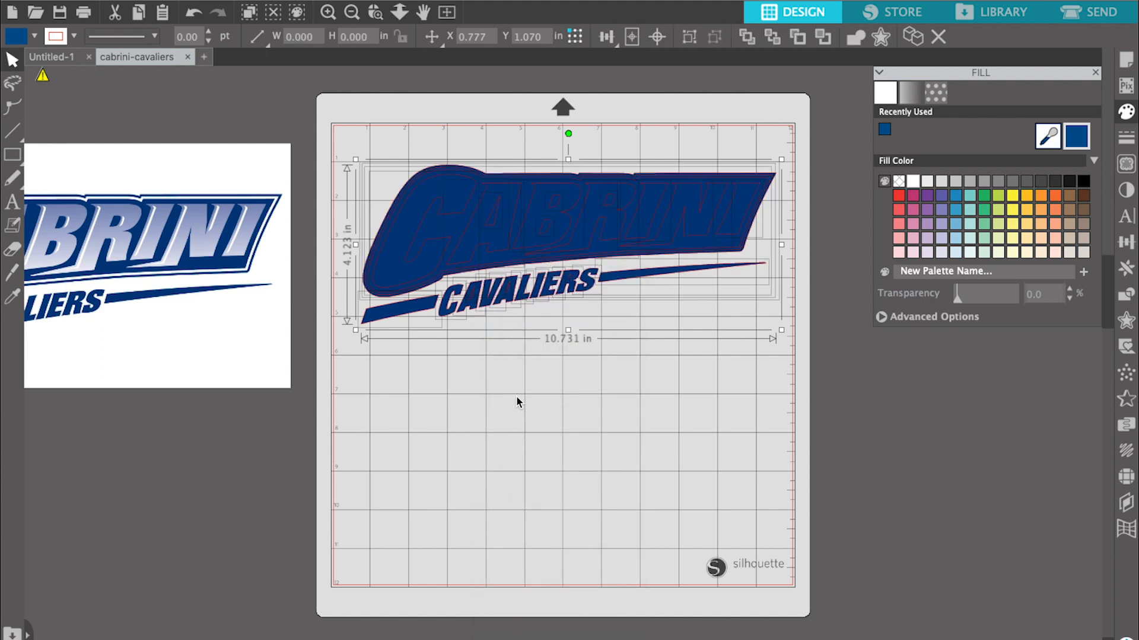
{"action": "left_click", "coordinate": [517, 399]}
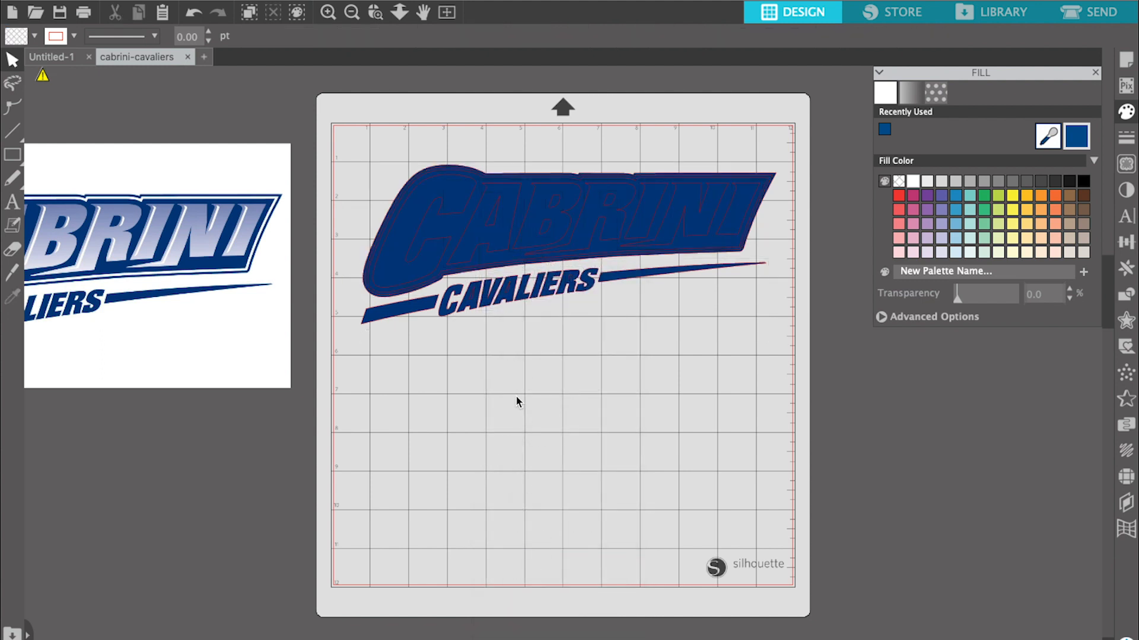
- Fill the separated letters C, A and B of CABRINI with white
{"action": "left_click", "coordinate": [394, 258]}
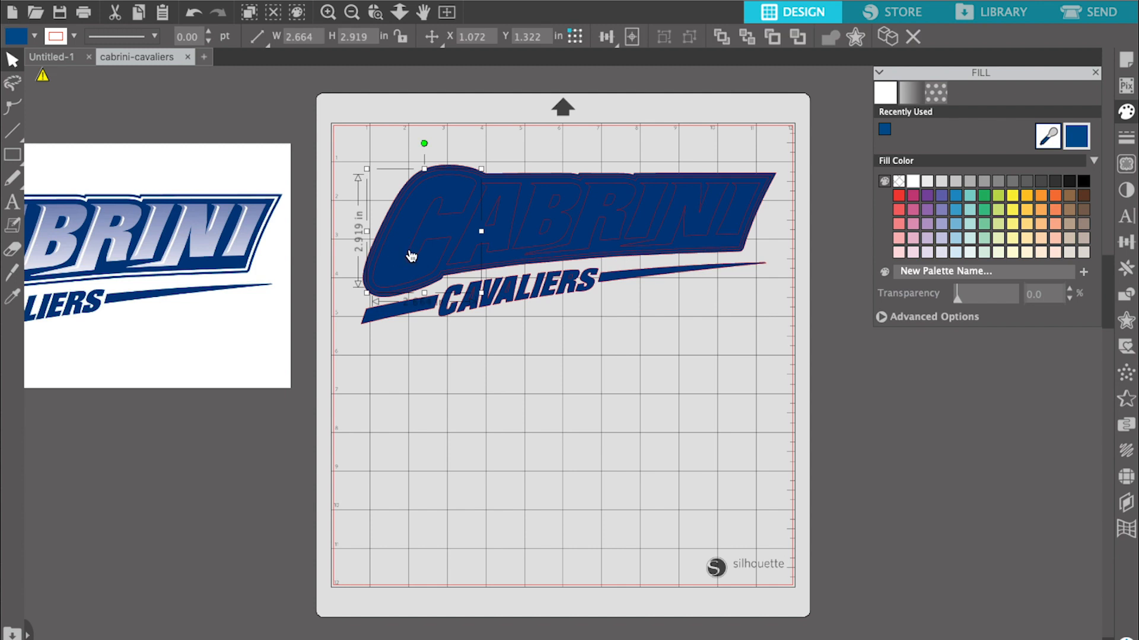
{"action": "left_click", "coordinate": [914, 183]}
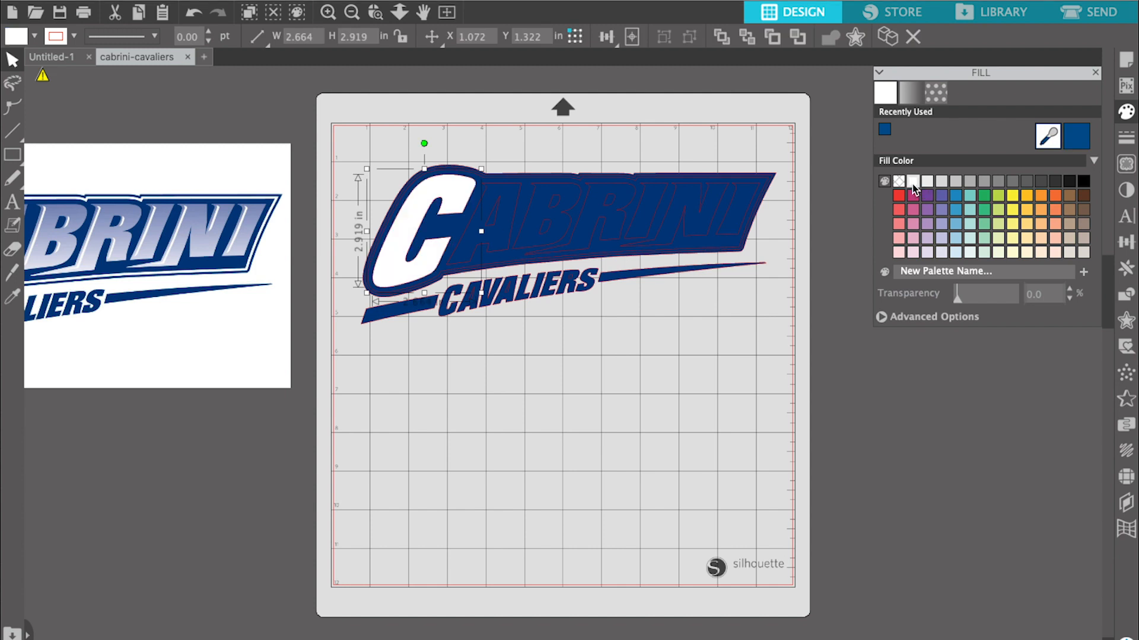
{"action": "left_click", "coordinate": [511, 195]}
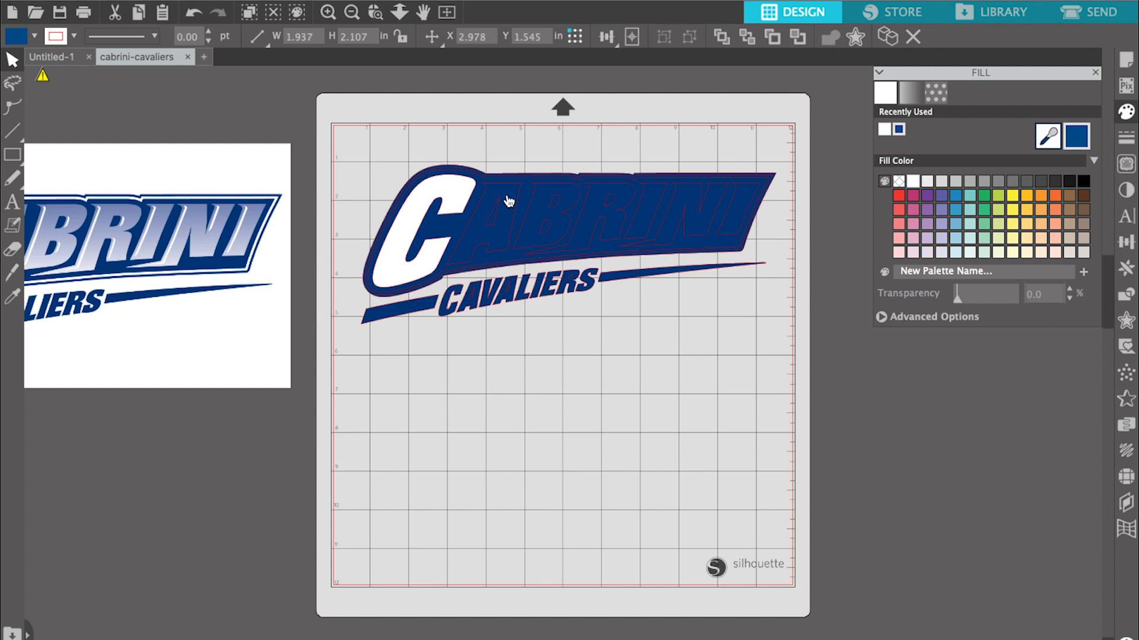
{"action": "left_click", "coordinate": [913, 181]}
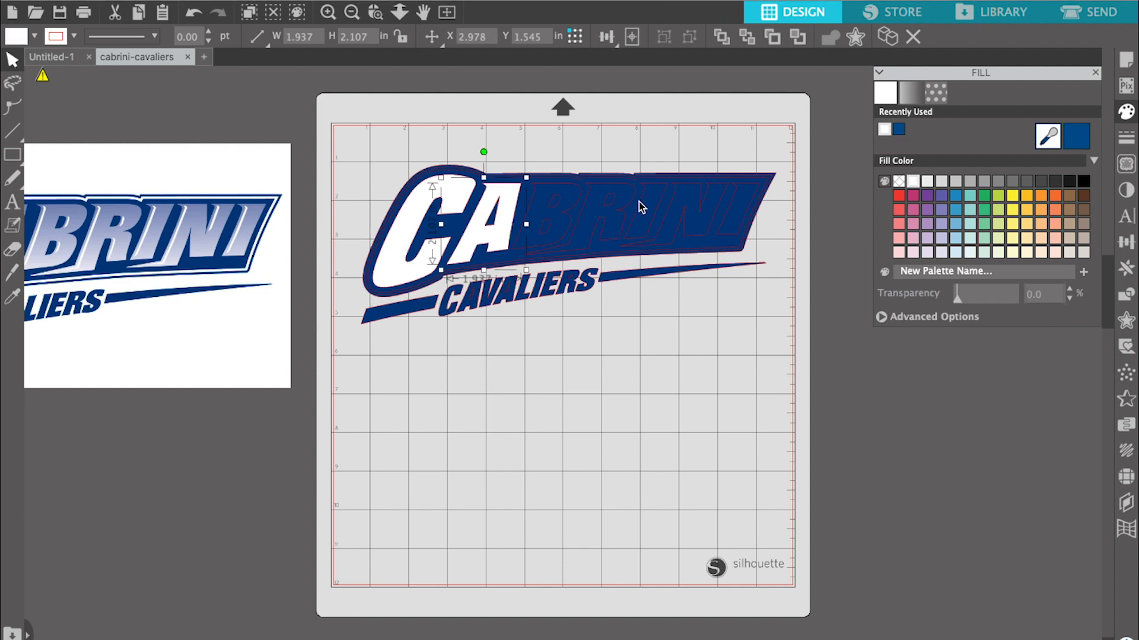
{"action": "left_click", "coordinate": [548, 215]}
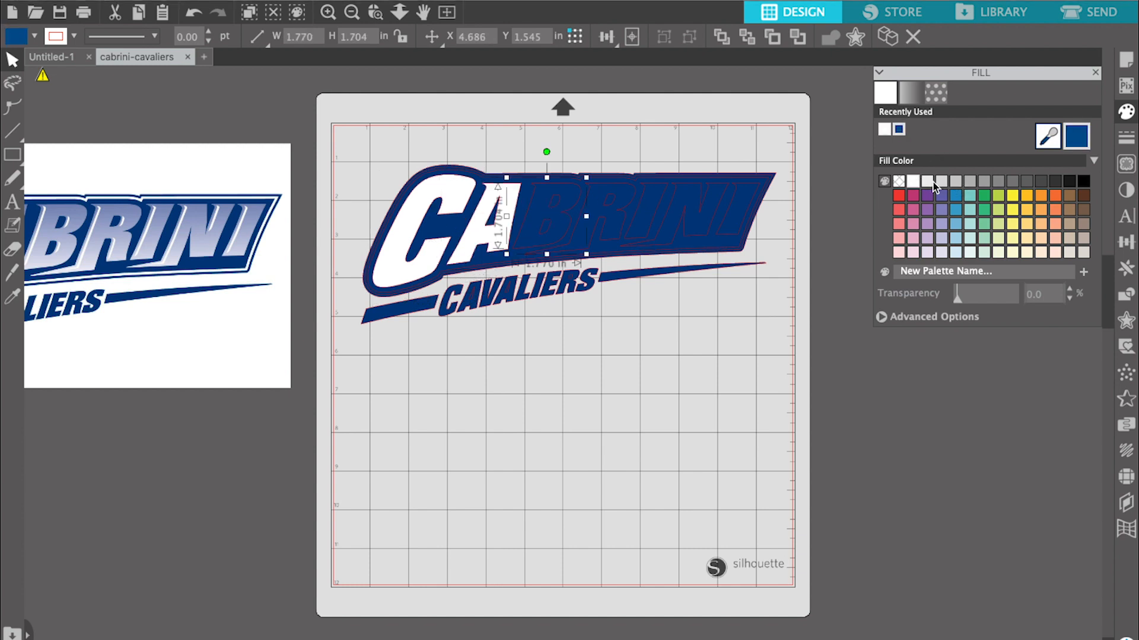
{"action": "left_click", "coordinate": [930, 181]}
{"action": "left_click", "coordinate": [914, 180]}
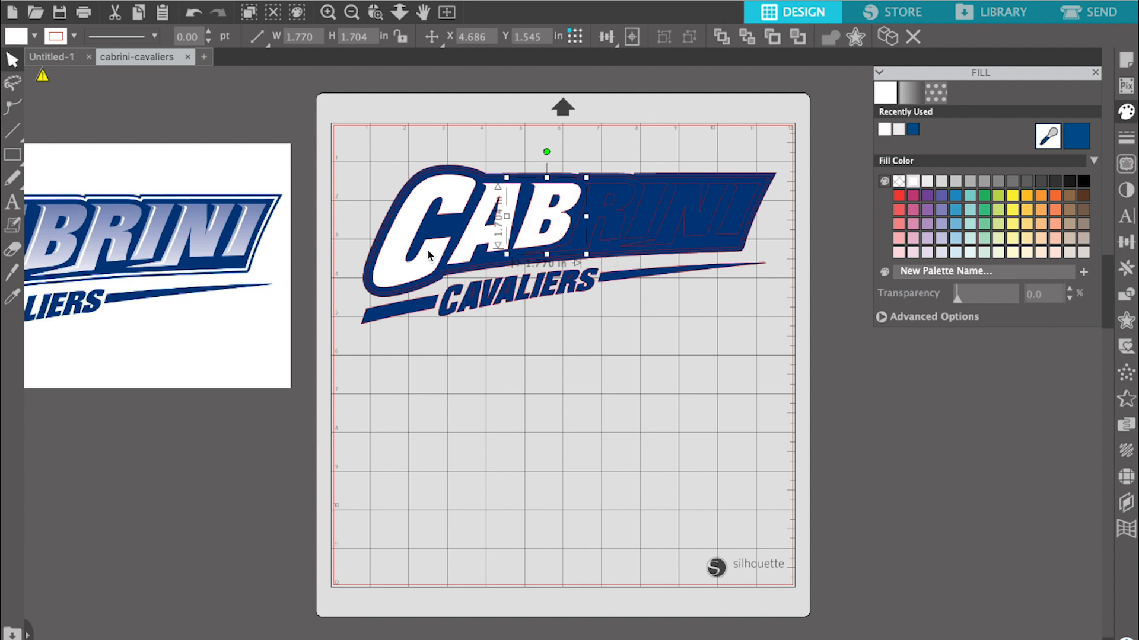
- Delete the white letter C from the CABRINI lettering
{"action": "left_click", "coordinate": [449, 347]}
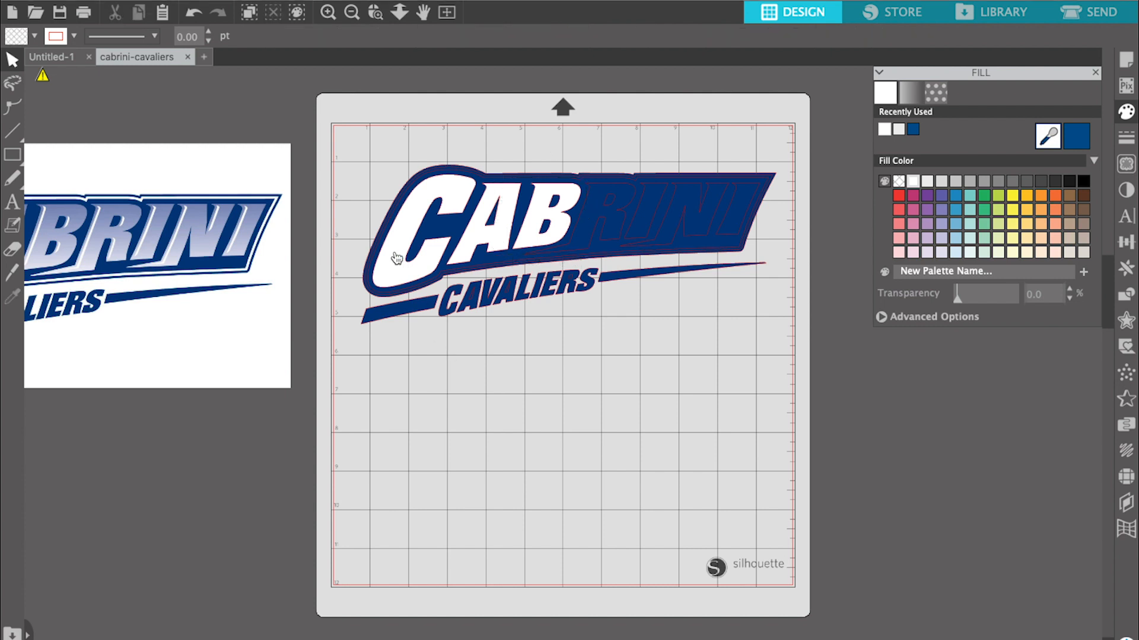
{"action": "left_click", "coordinate": [395, 257]}
{"action": "key", "text": "Delete"}
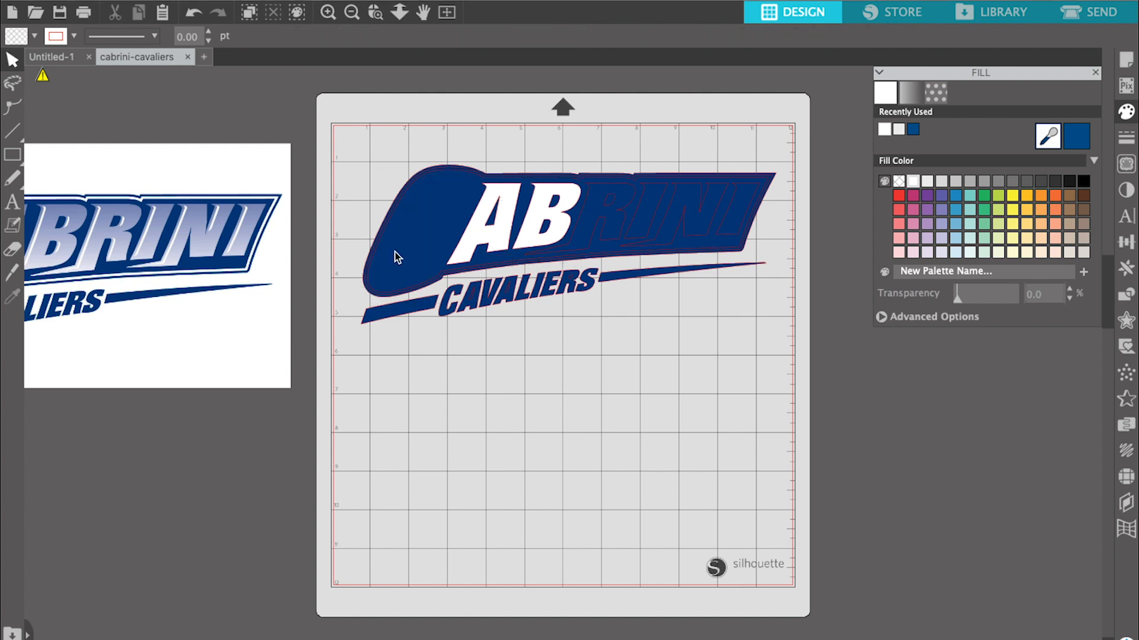
- Undo the letter deletion, the white fills and the compound path release to restore the single blue traced logo
{"action": "key", "text": "ctrl+z"}
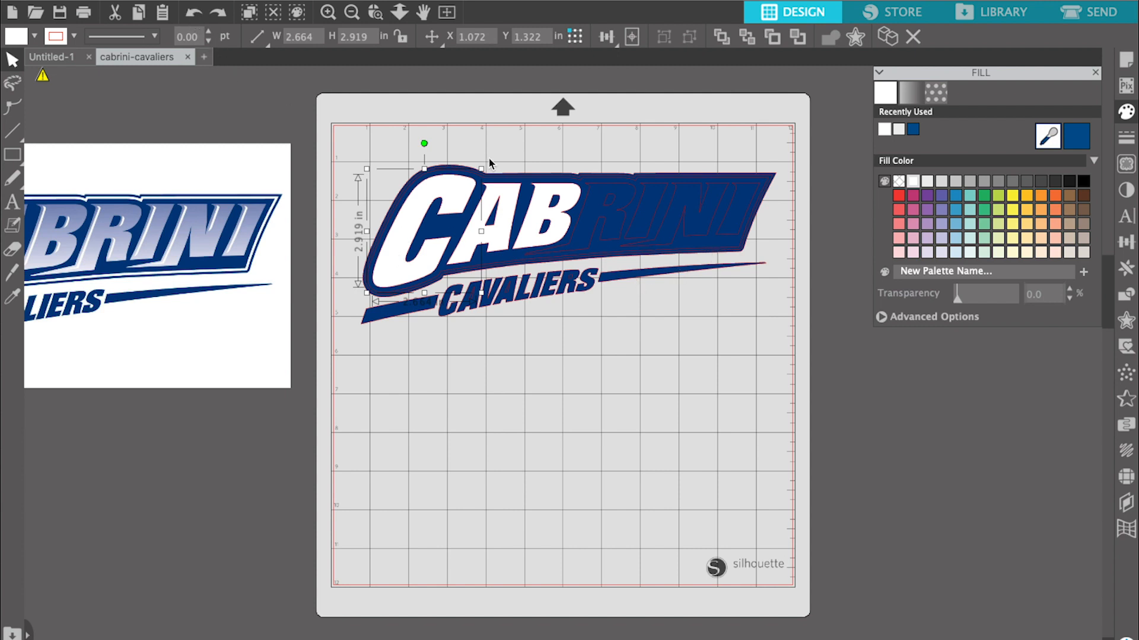
{"action": "left_click", "coordinate": [197, 17]}
{"action": "left_click", "coordinate": [196, 16]}
{"action": "left_click", "coordinate": [196, 16]}
{"action": "left_click", "coordinate": [196, 17]}
{"action": "left_click", "coordinate": [196, 16]}
{"action": "left_click", "coordinate": [196, 16]}
{"action": "left_click", "coordinate": [196, 16]}
{"action": "left_click", "coordinate": [196, 17]}
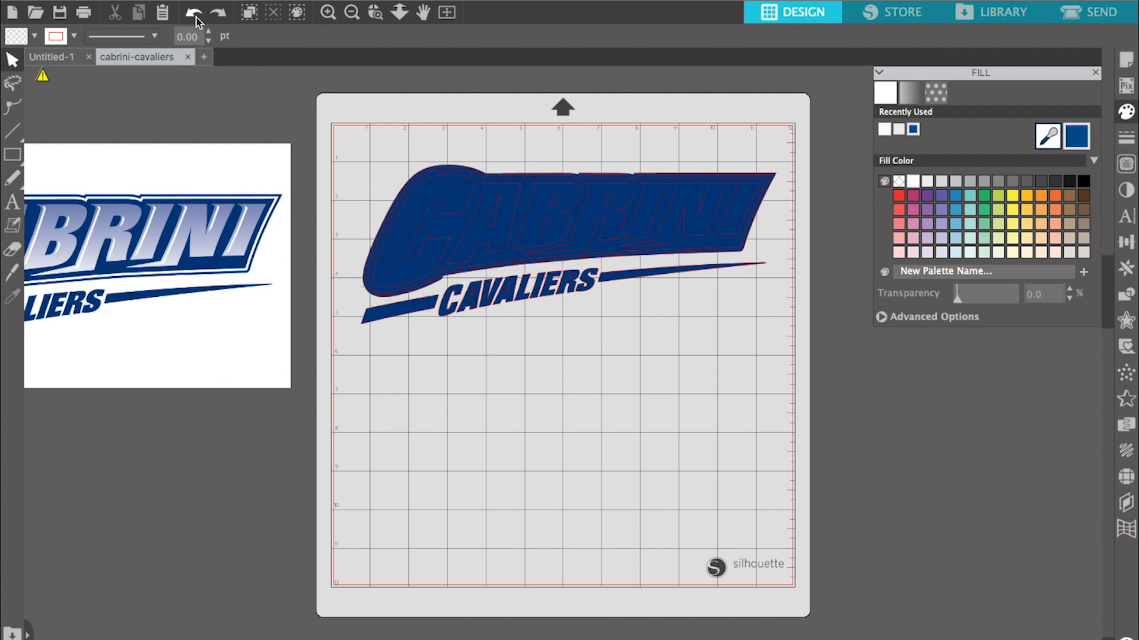
{"action": "left_click", "coordinate": [196, 17]}
{"action": "left_click", "coordinate": [196, 16]}
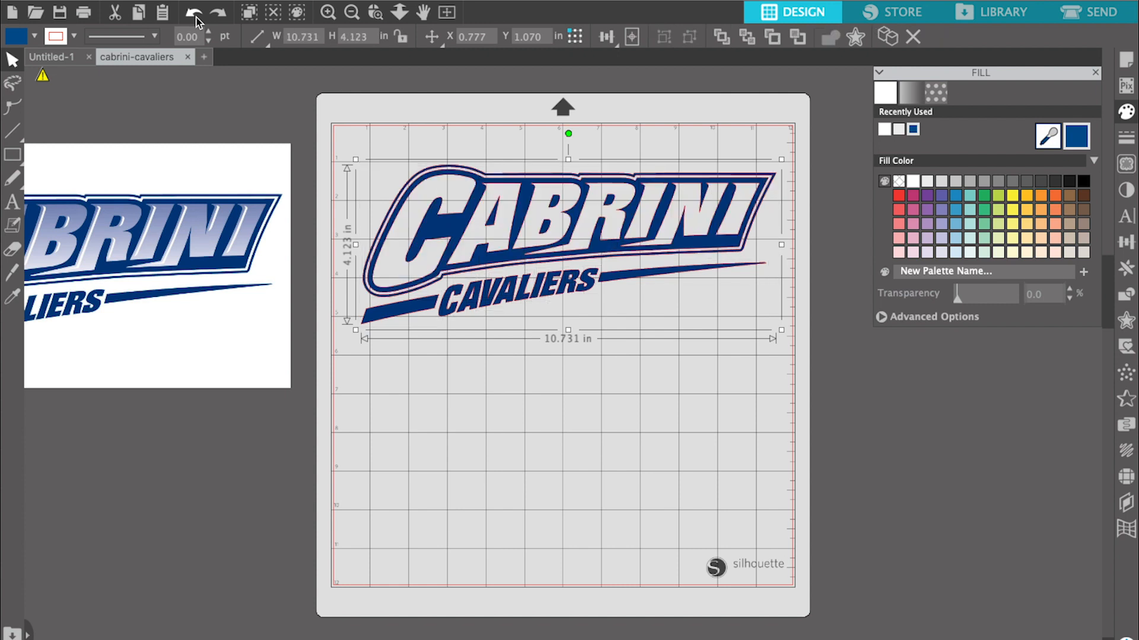
- Enlarge the blue traced logo to about 11.5 in wide and place it near the upper edge of the cutting area
{"action": "left_click", "coordinate": [640, 137]}
{"action": "mouse_move", "coordinate": [631, 195]}
{"action": "left_mouse_down"}
{"action": "mouse_move", "coordinate": [646, 217]}
{"action": "mouse_move", "coordinate": [610, 186]}
{"action": "mouse_move", "coordinate": [626, 197]}
{"action": "left_mouse_up"}
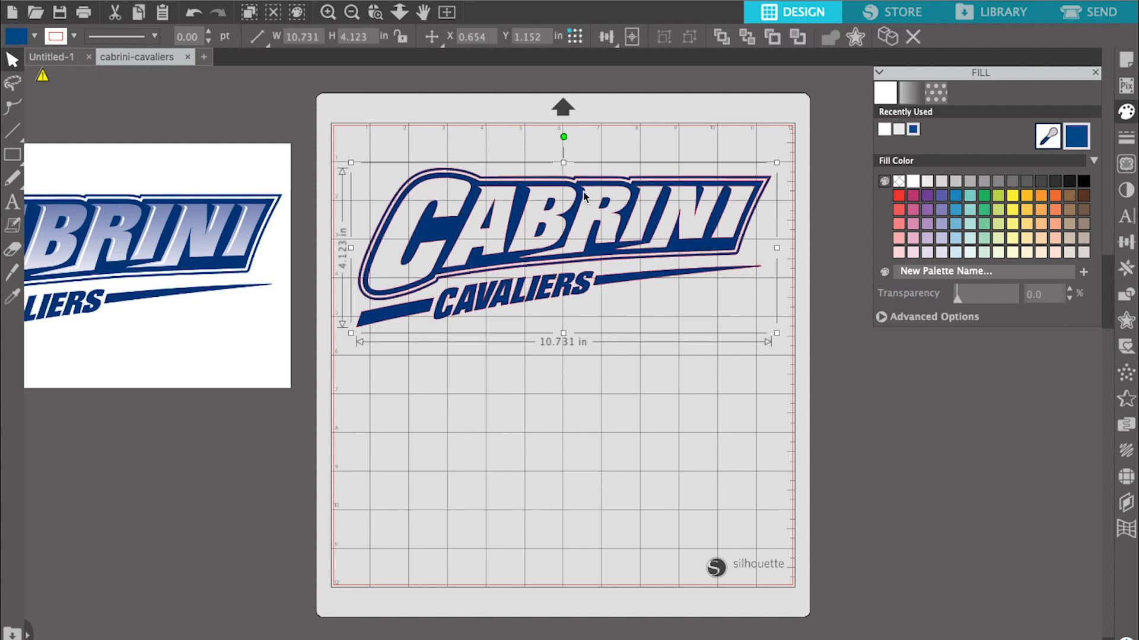
{"action": "left_click", "coordinate": [355, 165]}
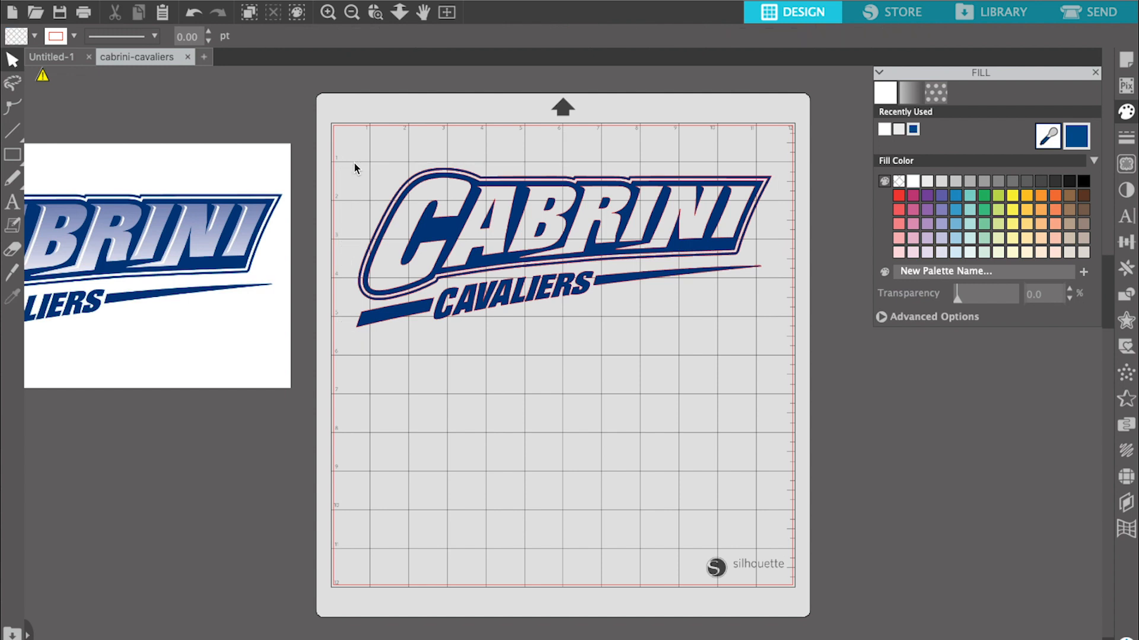
{"action": "left_click", "coordinate": [420, 218]}
{"action": "left_click_drag", "start_coordinate": [351, 162], "coordinate": [336, 145]}
{"action": "left_click_drag", "start_coordinate": [492, 221], "coordinate": [503, 190]}
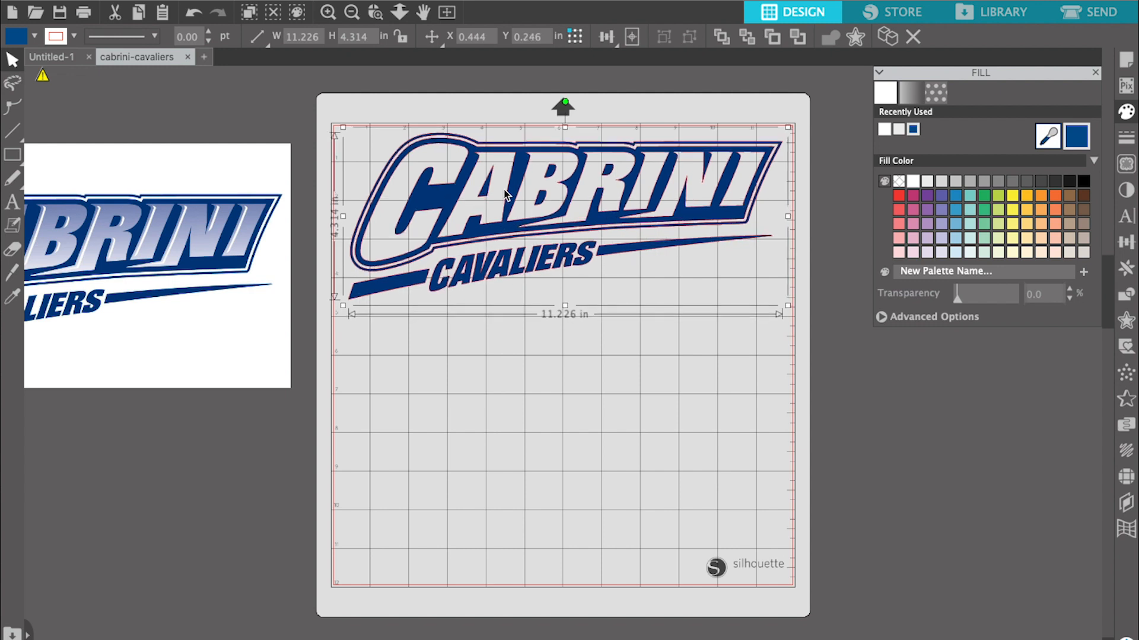
{"action": "left_click_drag", "start_coordinate": [344, 307], "coordinate": [341, 311]}
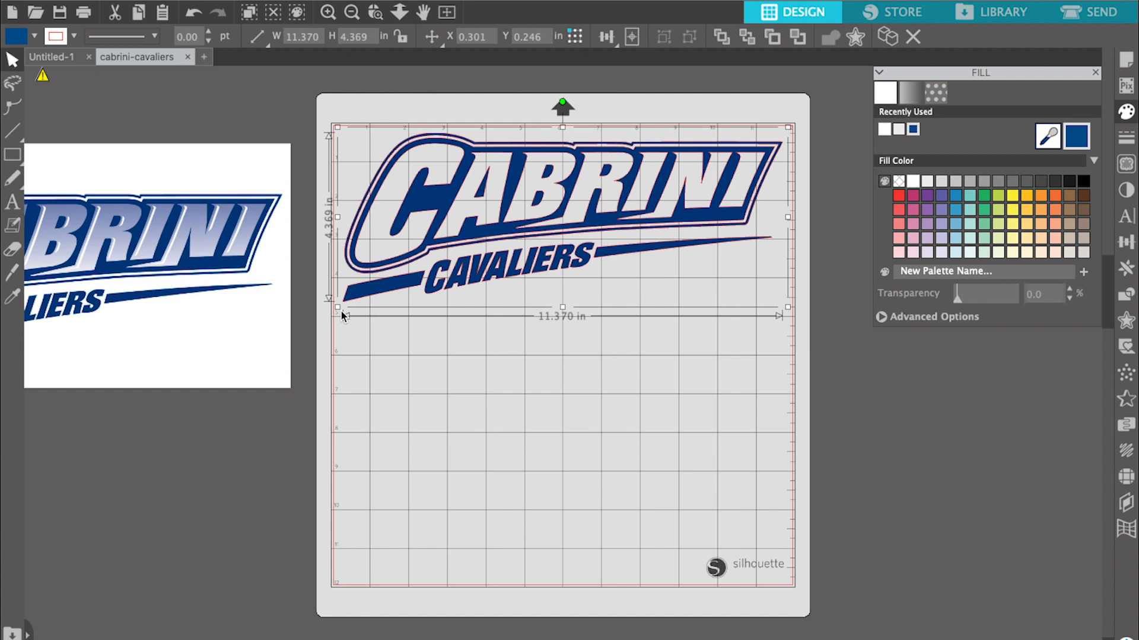
{"action": "left_click", "coordinate": [791, 307]}
{"action": "left_click", "coordinate": [735, 241]}
{"action": "left_click_drag", "start_coordinate": [789, 308], "coordinate": [793, 314]}
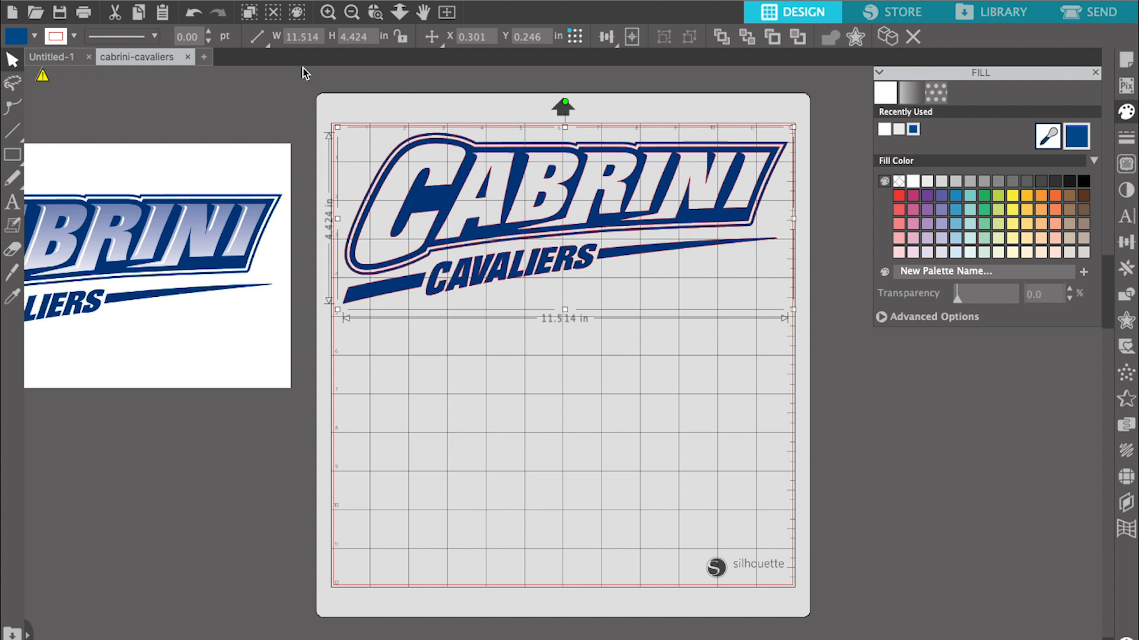
- Save the design to the hard drive under a new name beginning with "Cabrini Cavaliers"
{"action": "left_click", "coordinate": [194, 1]}
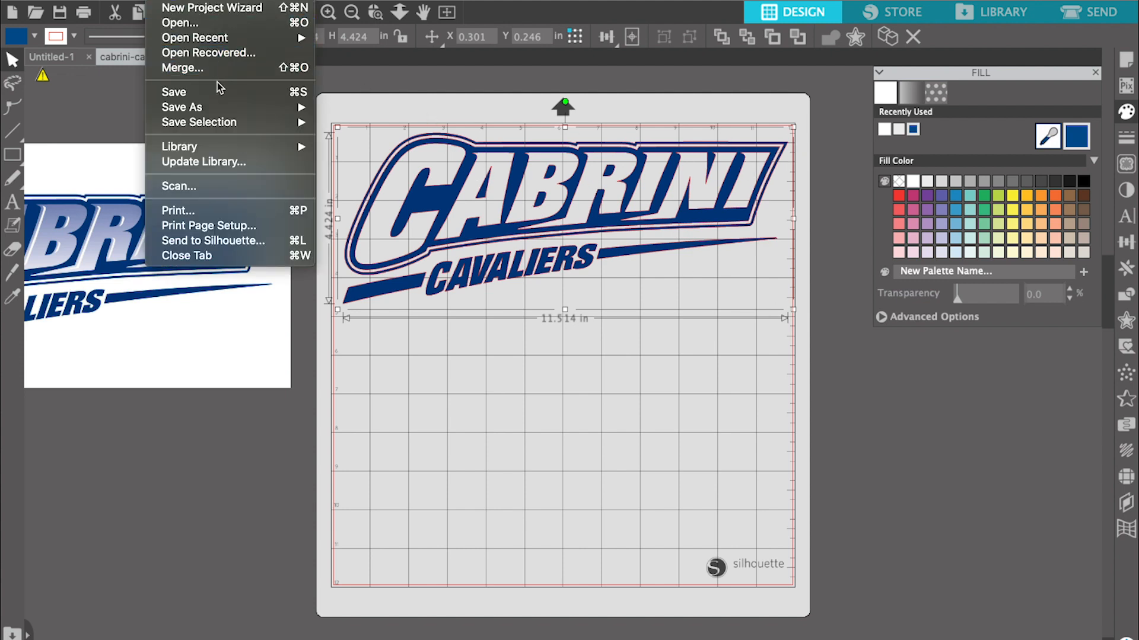
{"action": "mouse_move", "coordinate": [225, 108]}
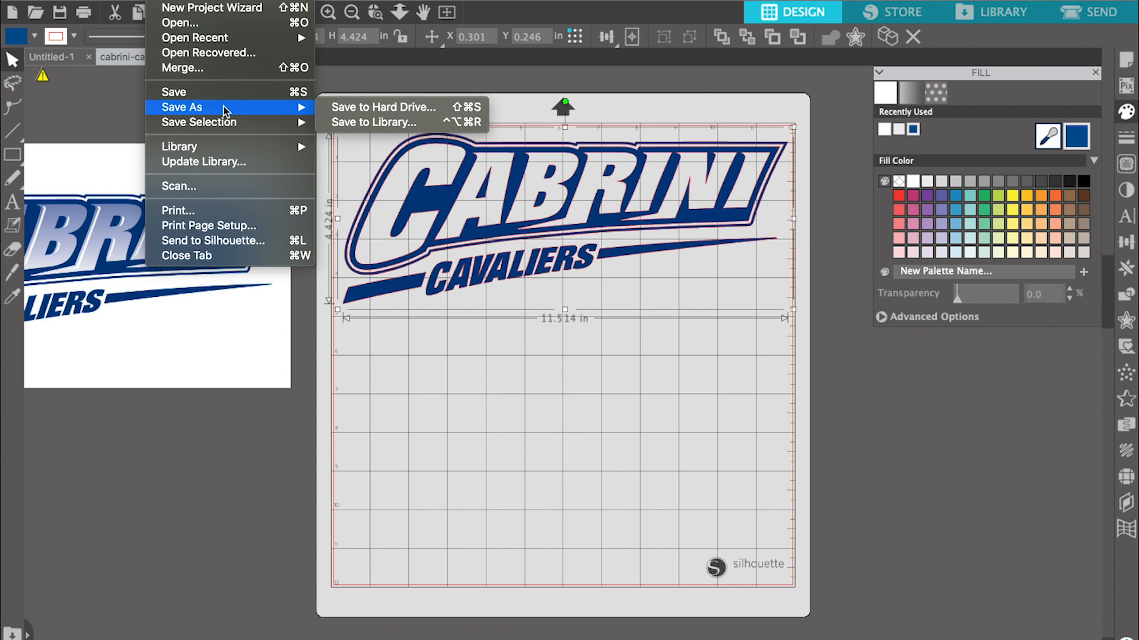
{"action": "left_click", "coordinate": [359, 107]}
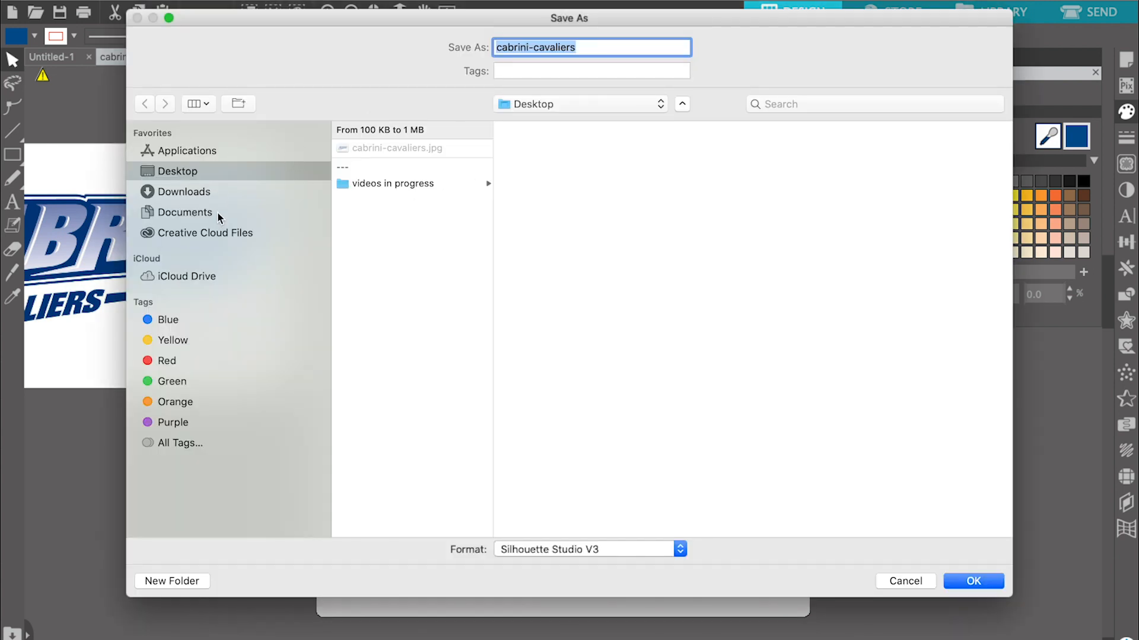
{"action": "left_click", "coordinate": [218, 214]}
{"action": "left_click", "coordinate": [580, 48]}
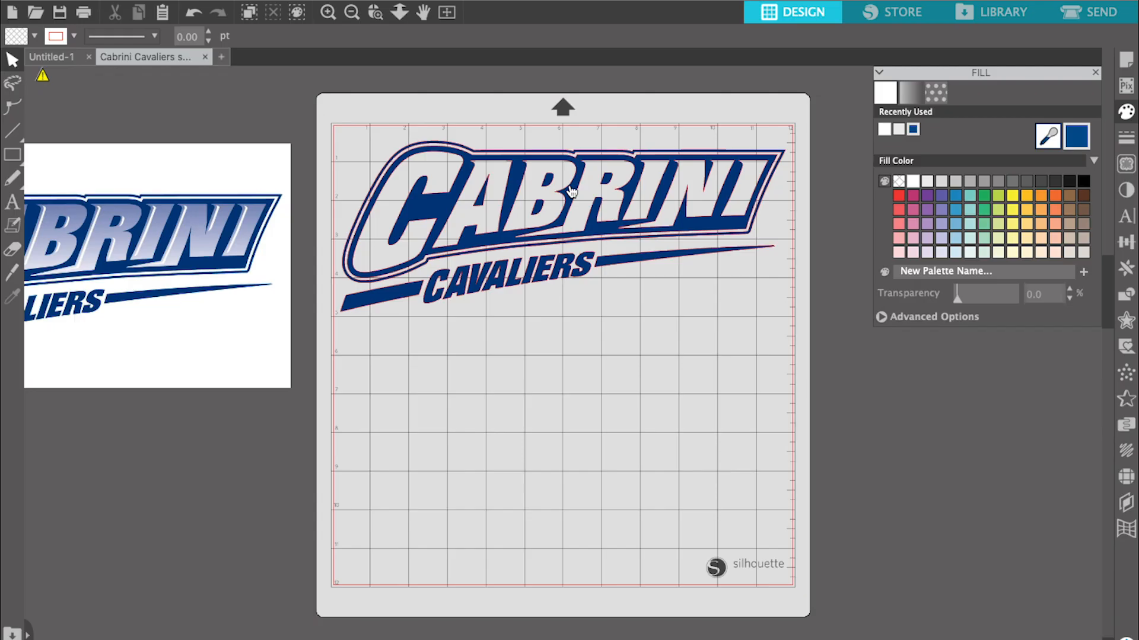
- Move the traced logo off the cutting mat to just below the original image and deselect it
{"action": "left_click_drag", "start_coordinate": [571, 189], "coordinate": [474, 408]}
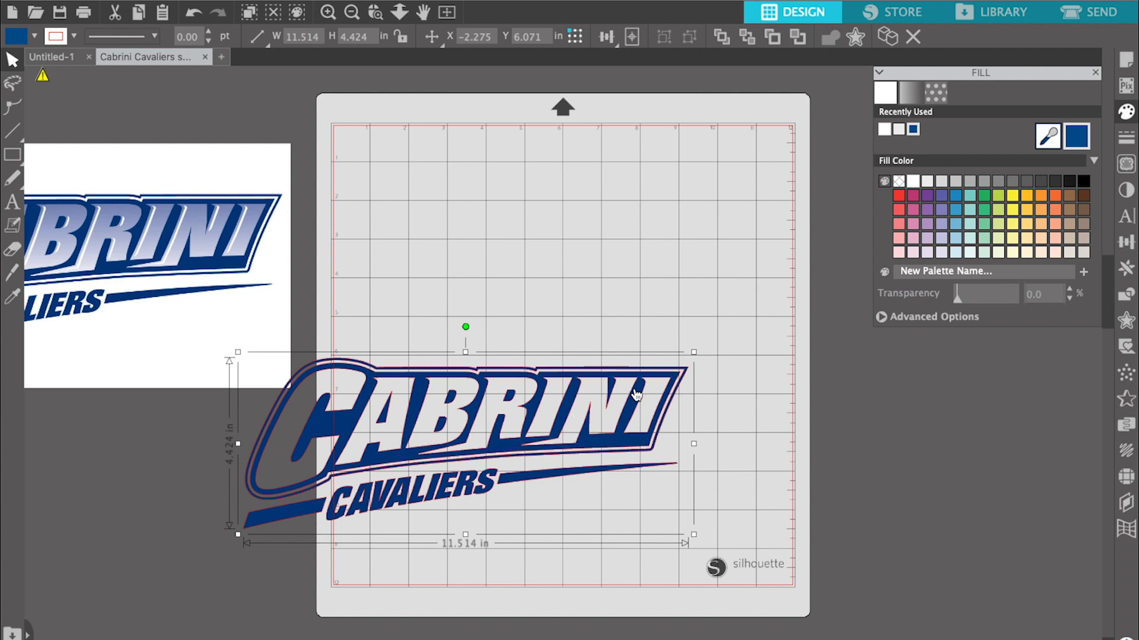
{"action": "left_click_drag", "start_coordinate": [636, 396], "coordinate": [216, 485]}
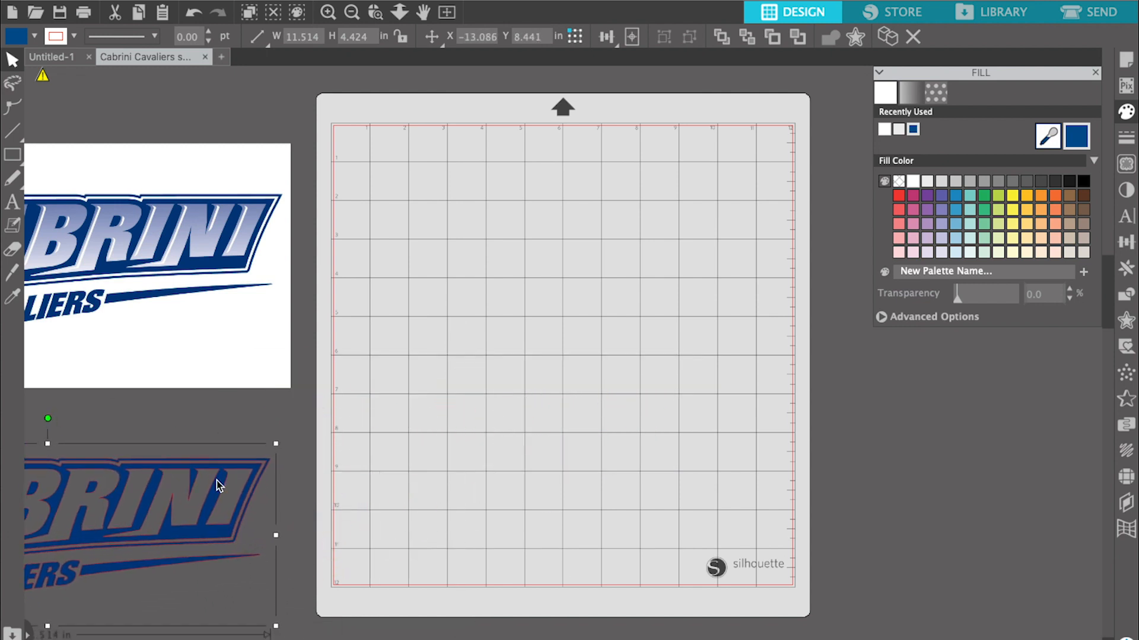
{"action": "left_click", "coordinate": [490, 380]}
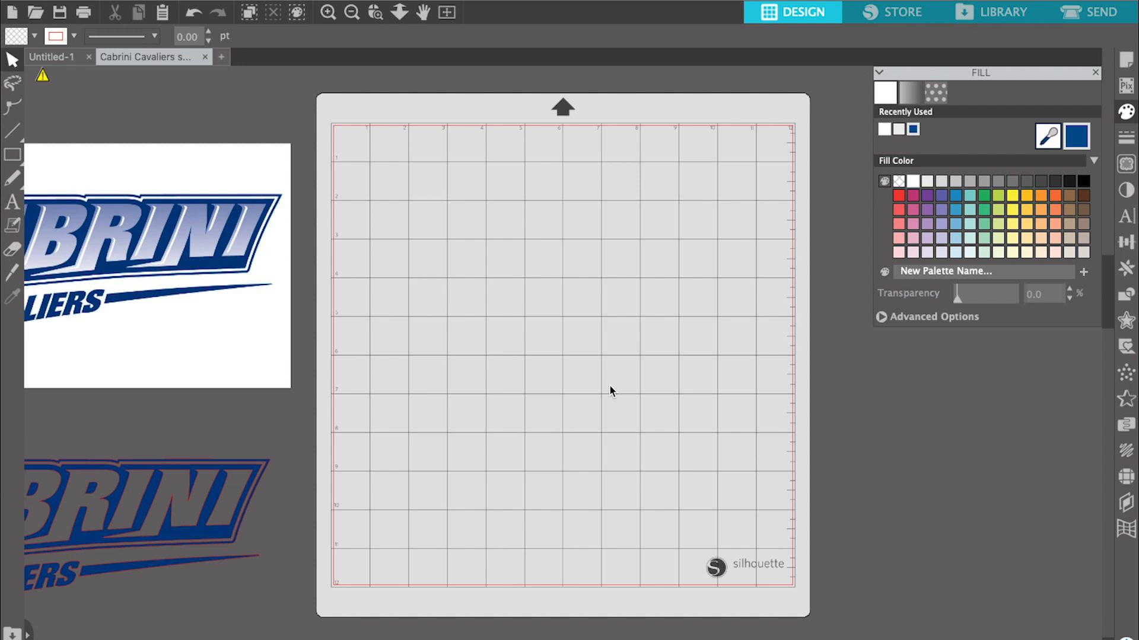
- Add a two-line text object on the empty mat reading "MOM" with "22" beneath it
{"action": "left_click", "coordinate": [12, 201]}
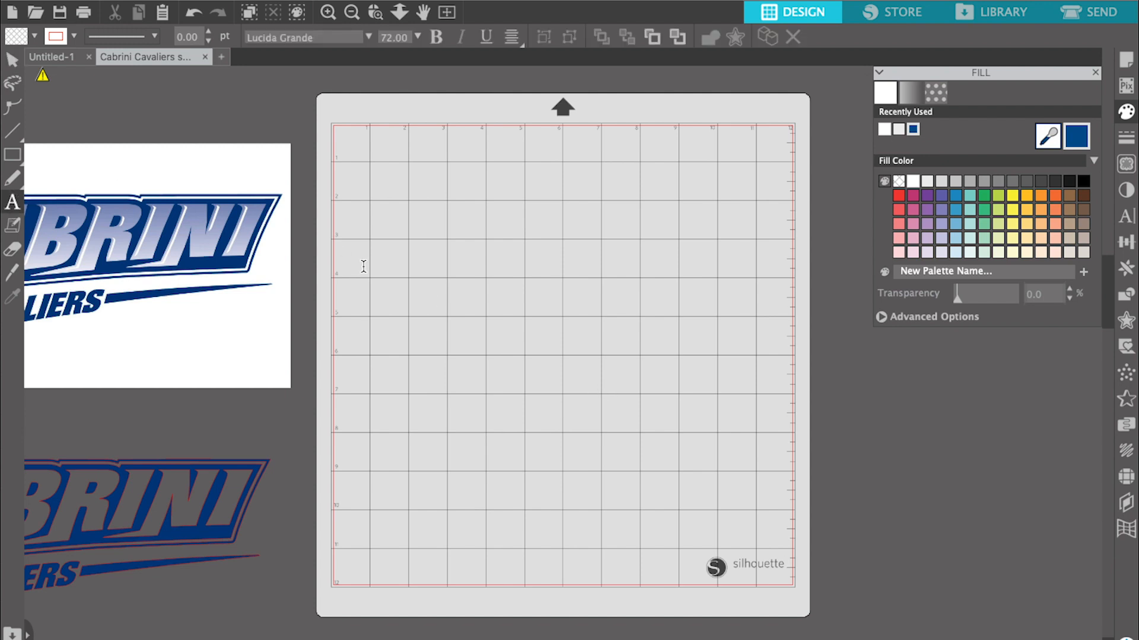
{"action": "left_click", "coordinate": [408, 339]}
{"action": "type", "text": "mom"}
{"action": "key", "text": "BackSpace"}
{"action": "key", "text": "BackSpace"}
{"action": "key", "text": "BackSpace"}
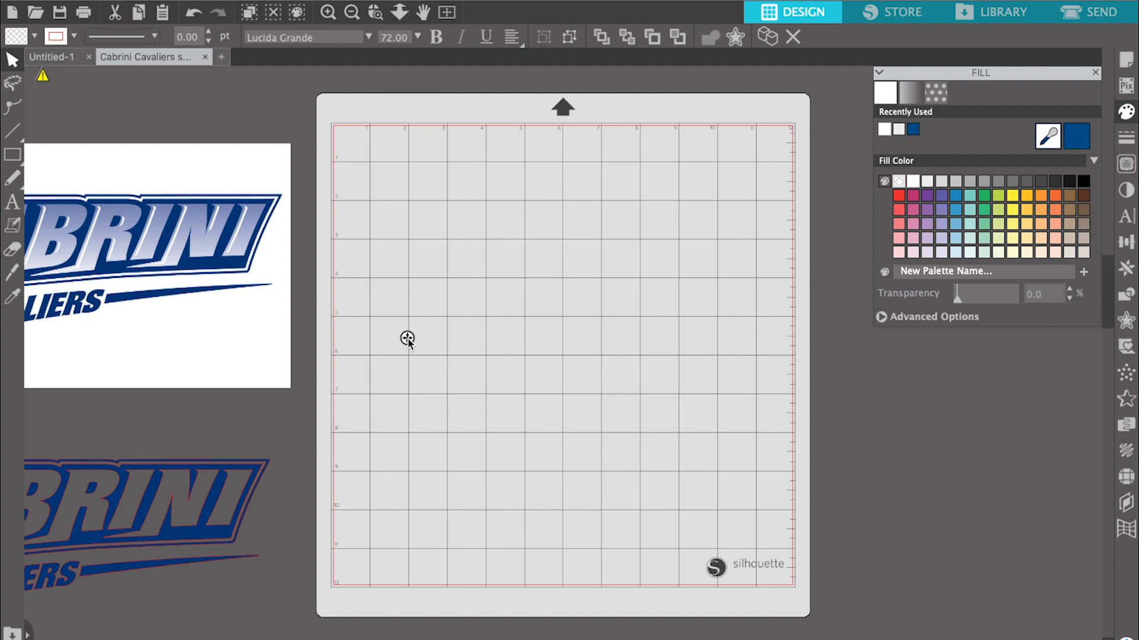
{"action": "type", "text": "MOM"}
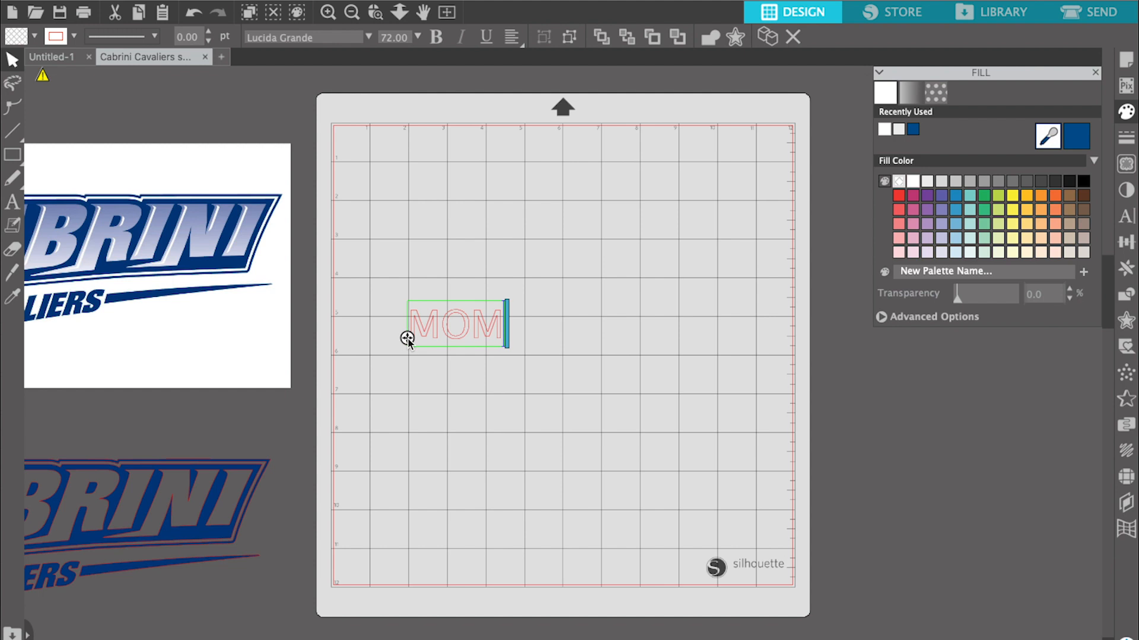
{"action": "key", "text": "Return"}
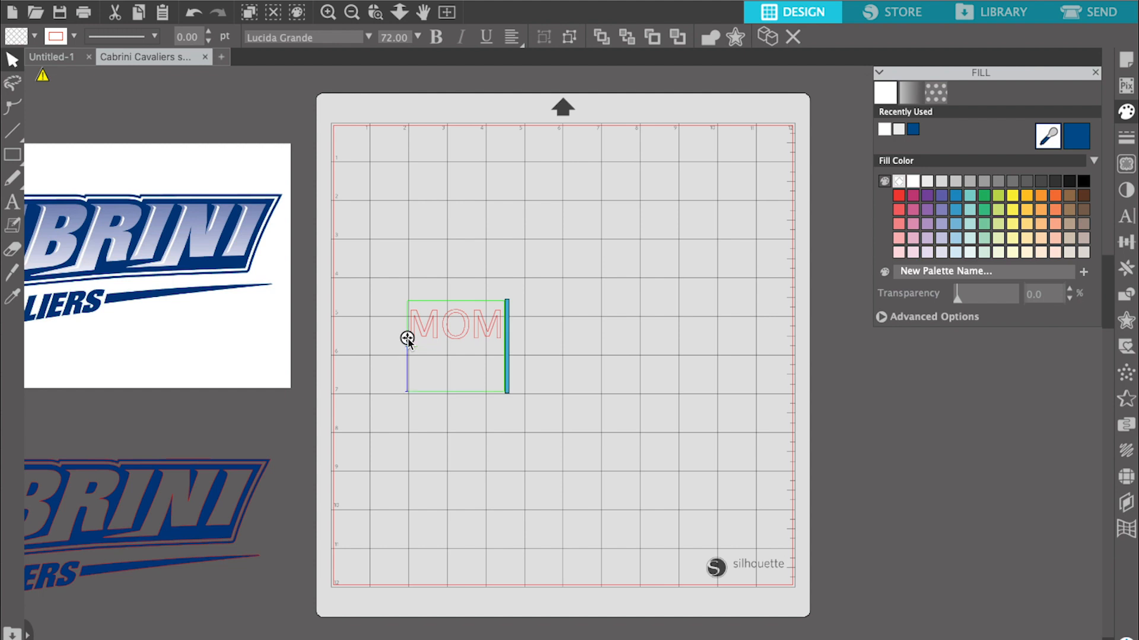
{"action": "type", "text": "20"}
{"action": "type", "text": "22"}
- Centre-align both lines of the MOM 22 text and deselect it
{"action": "left_click_drag", "start_coordinate": [413, 324], "coordinate": [469, 326]}
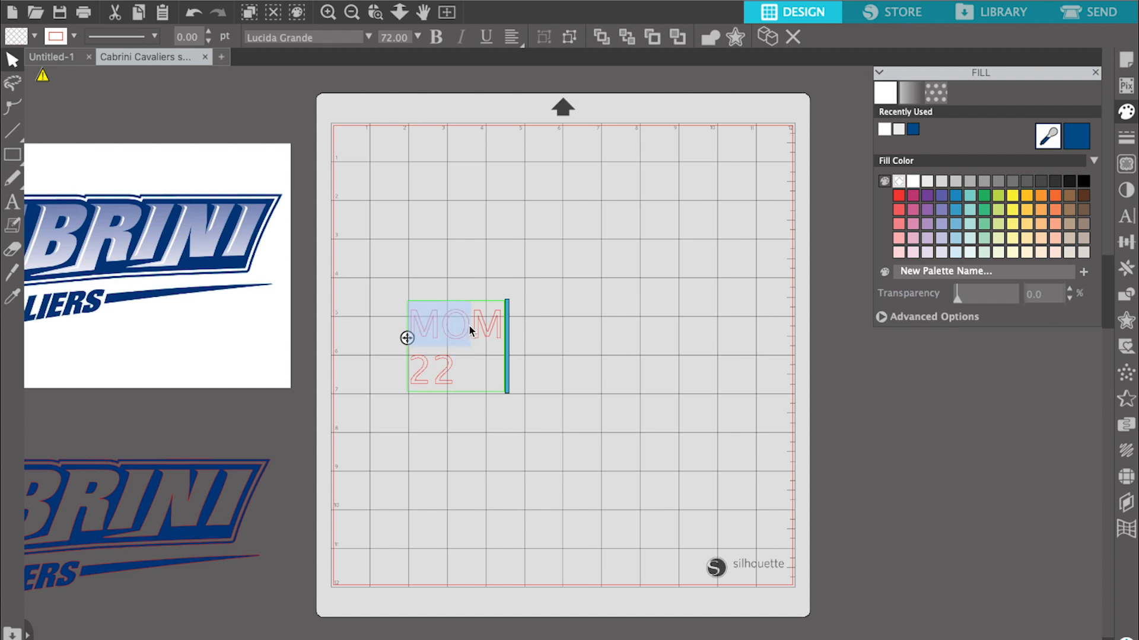
{"action": "key", "text": "Escape"}
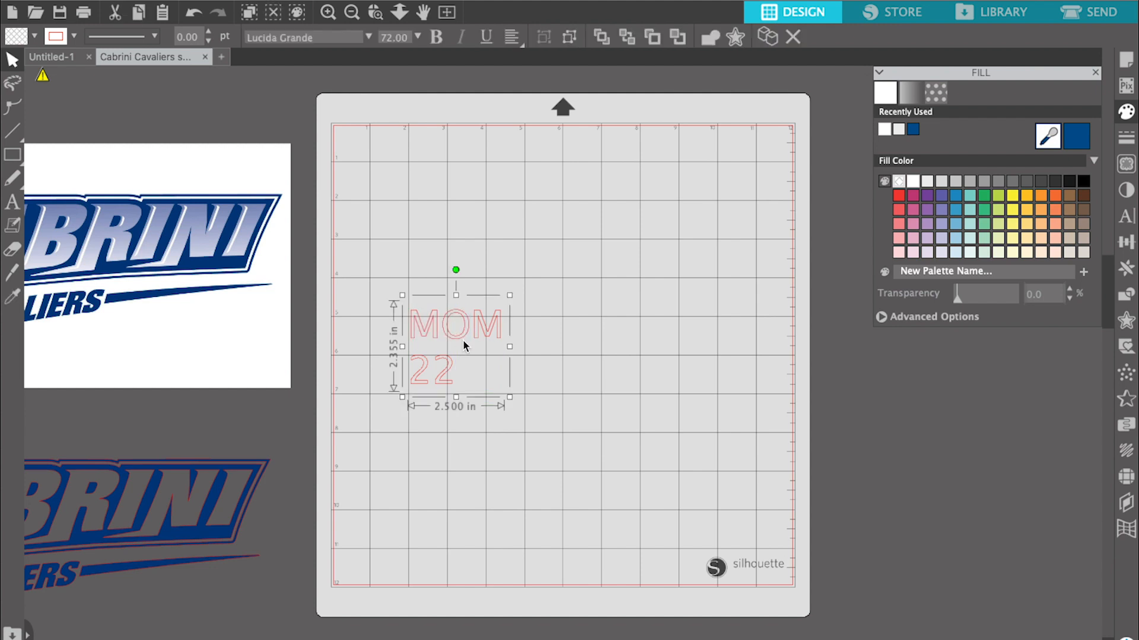
{"action": "double_click", "coordinate": [414, 322]}
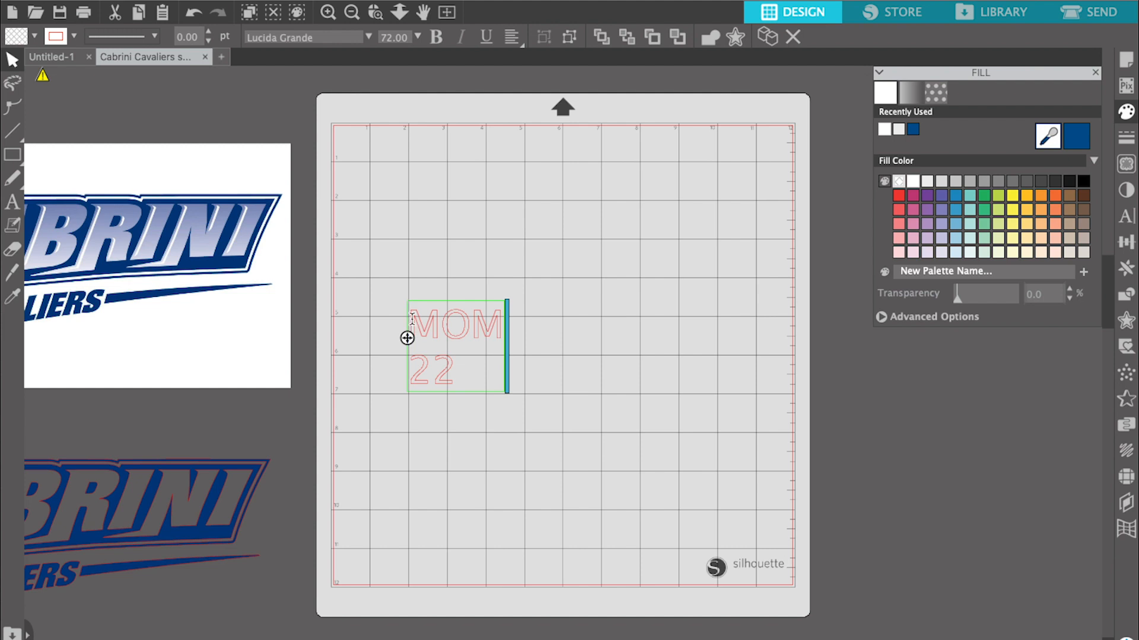
{"action": "double_click", "coordinate": [447, 323]}
{"action": "left_click_drag", "start_coordinate": [508, 391], "coordinate": [488, 409]}
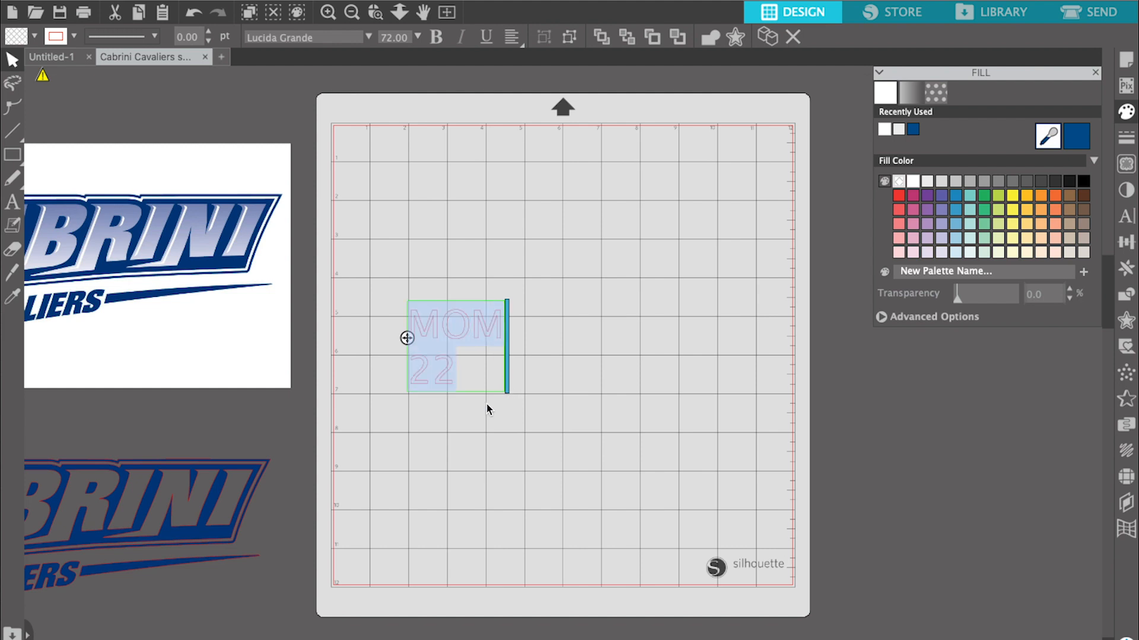
{"action": "left_click", "coordinate": [511, 37]}
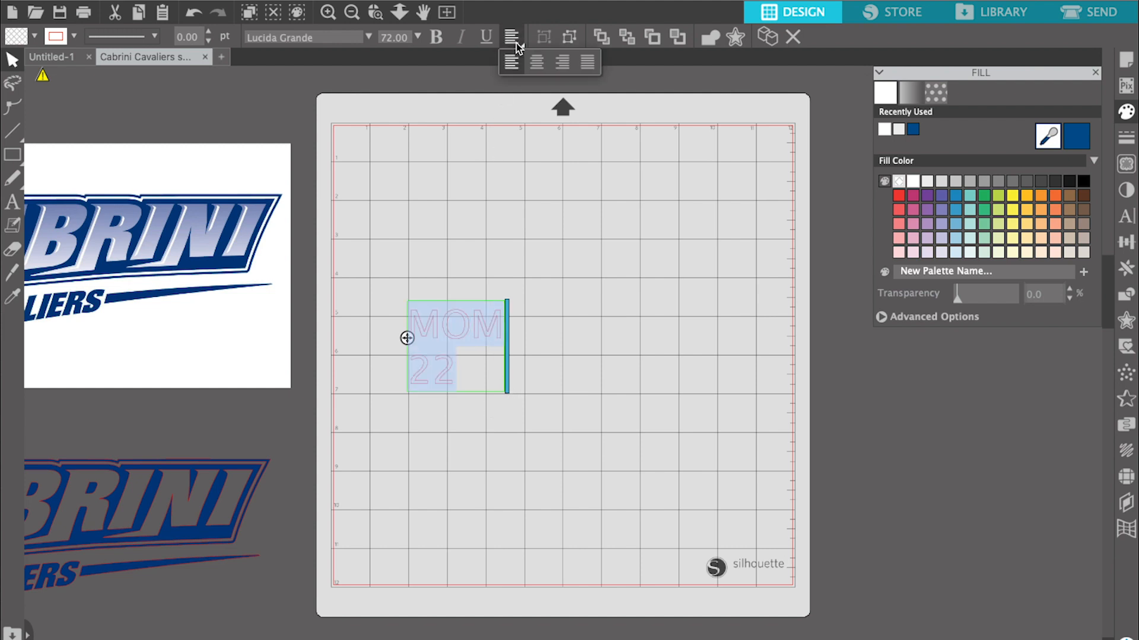
{"action": "left_click", "coordinate": [536, 61]}
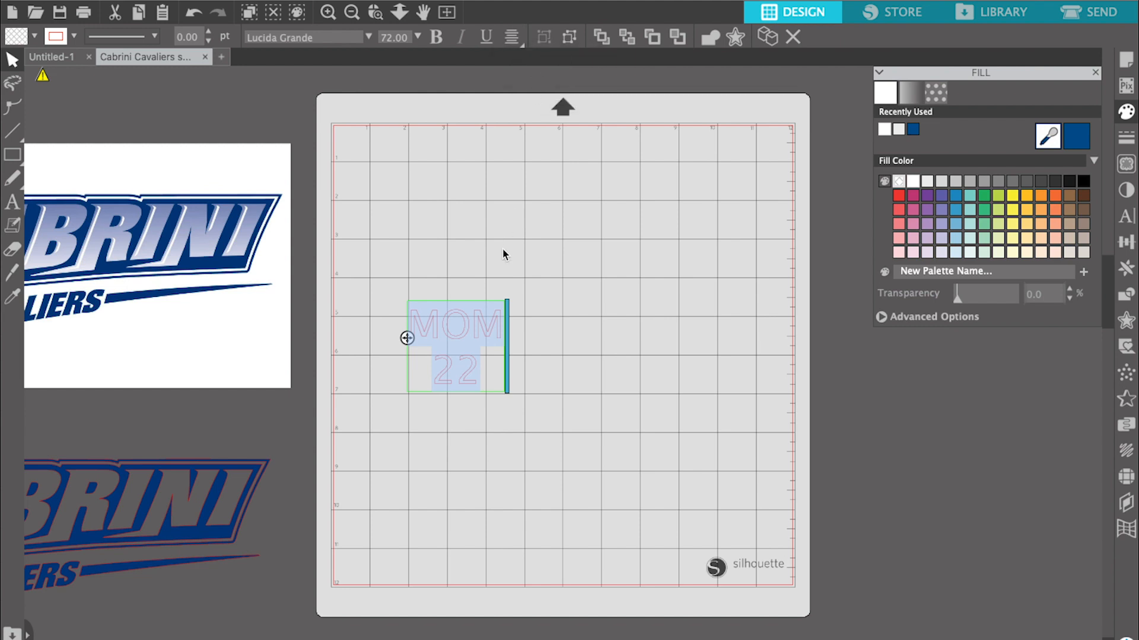
{"action": "left_click", "coordinate": [473, 320]}
{"action": "left_click", "coordinate": [529, 284]}
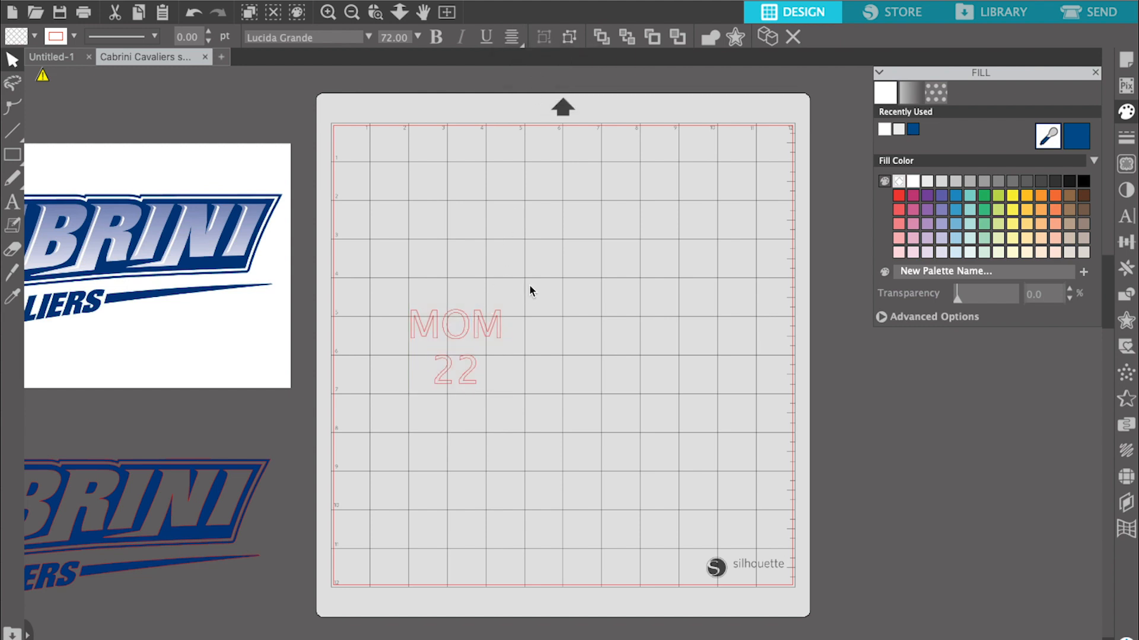
- Enlarge the MOM 22 text to about 10.9 in wide and position it inside the cutting area
{"action": "left_click", "coordinate": [486, 322]}
{"action": "left_click_drag", "start_coordinate": [510, 295], "coordinate": [814, 133]}
{"action": "left_click", "coordinate": [406, 401]}
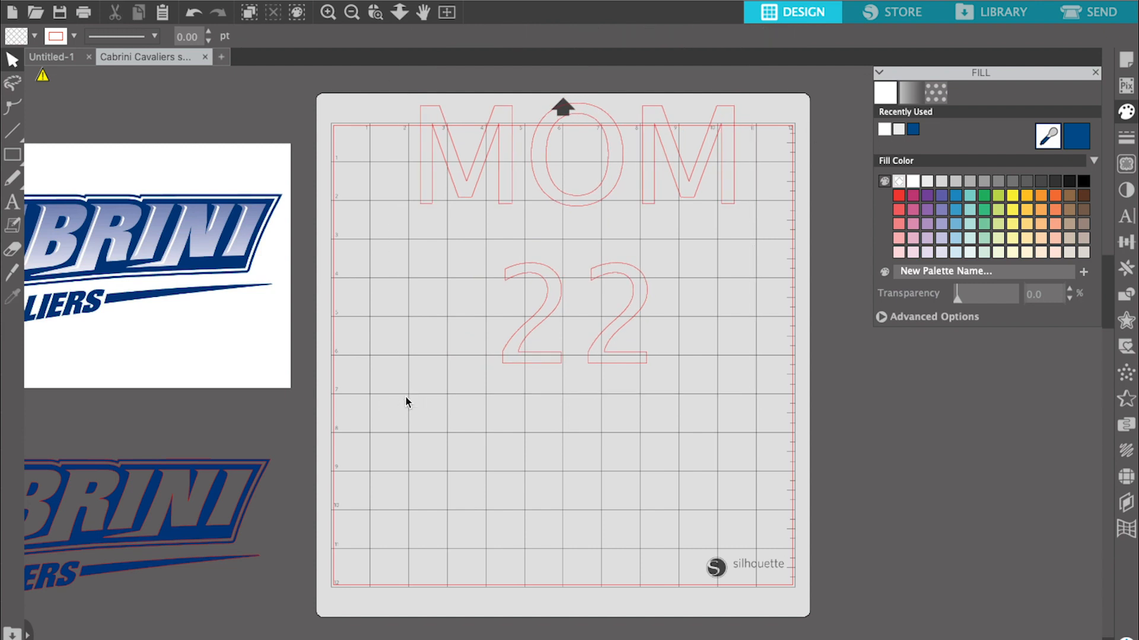
{"action": "left_click", "coordinate": [524, 356]}
{"action": "left_click_drag", "start_coordinate": [403, 393], "coordinate": [345, 500]}
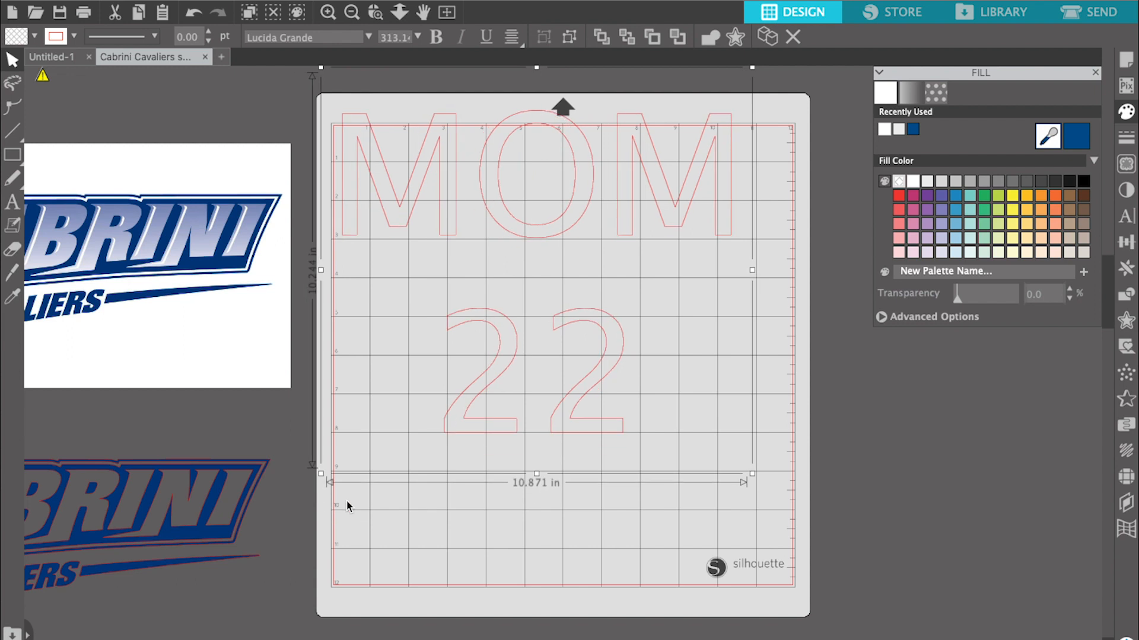
{"action": "left_click_drag", "start_coordinate": [550, 230], "coordinate": [557, 271]}
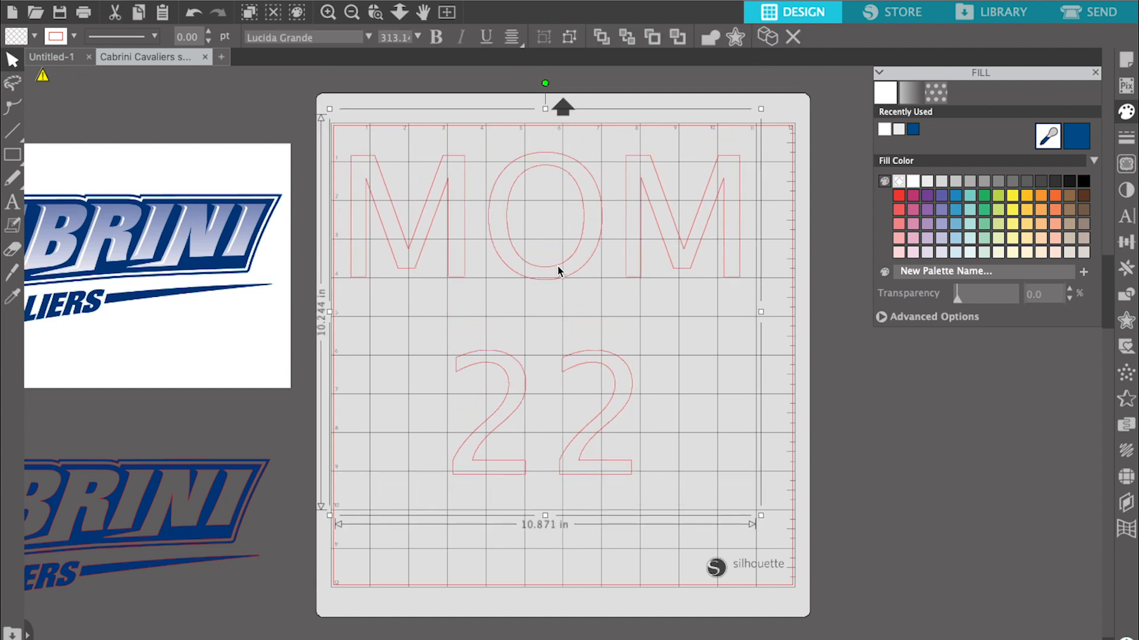
- Fill the MOM 22 text with the logo's dark blue and set its font to Impact
{"action": "left_click", "coordinate": [1074, 139]}
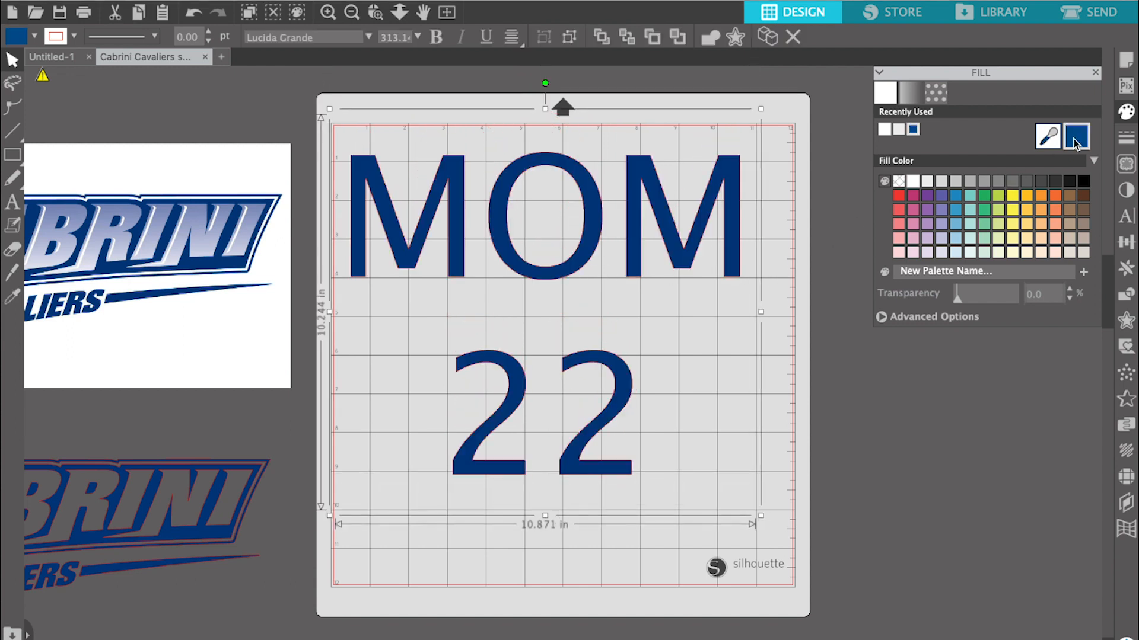
{"action": "left_click", "coordinate": [337, 38]}
{"action": "type", "text": "M"}
{"action": "key", "text": "Return"}
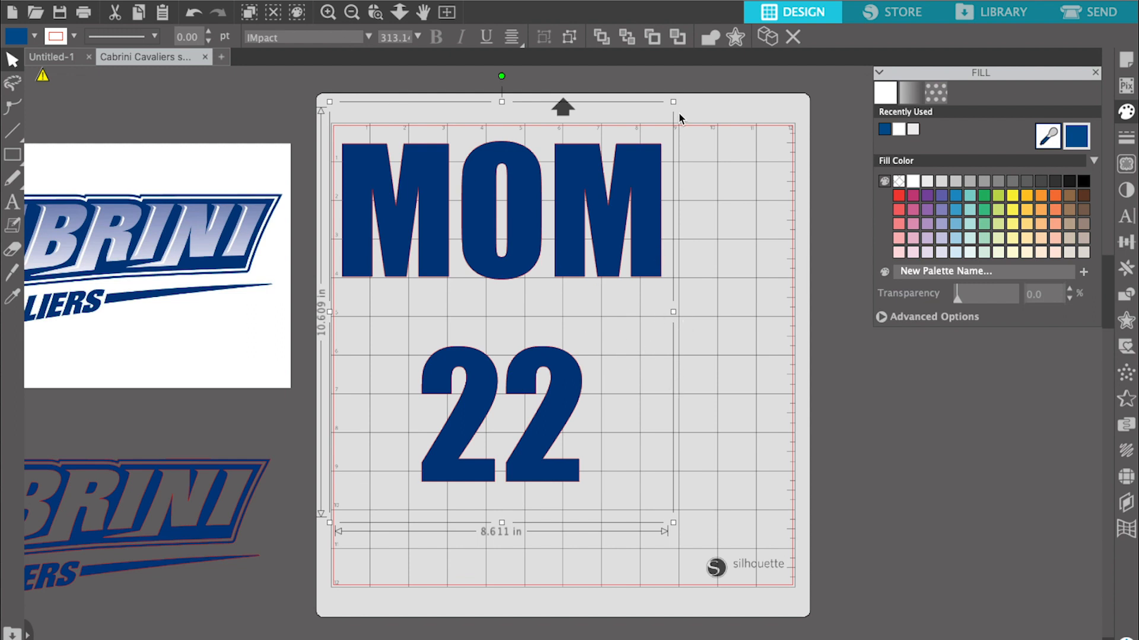
- Enlarge the Impact MOM 22 text to about 11.1 in wide and centre it within the cutting area
{"action": "left_click_drag", "start_coordinate": [674, 522], "coordinate": [819, 566]}
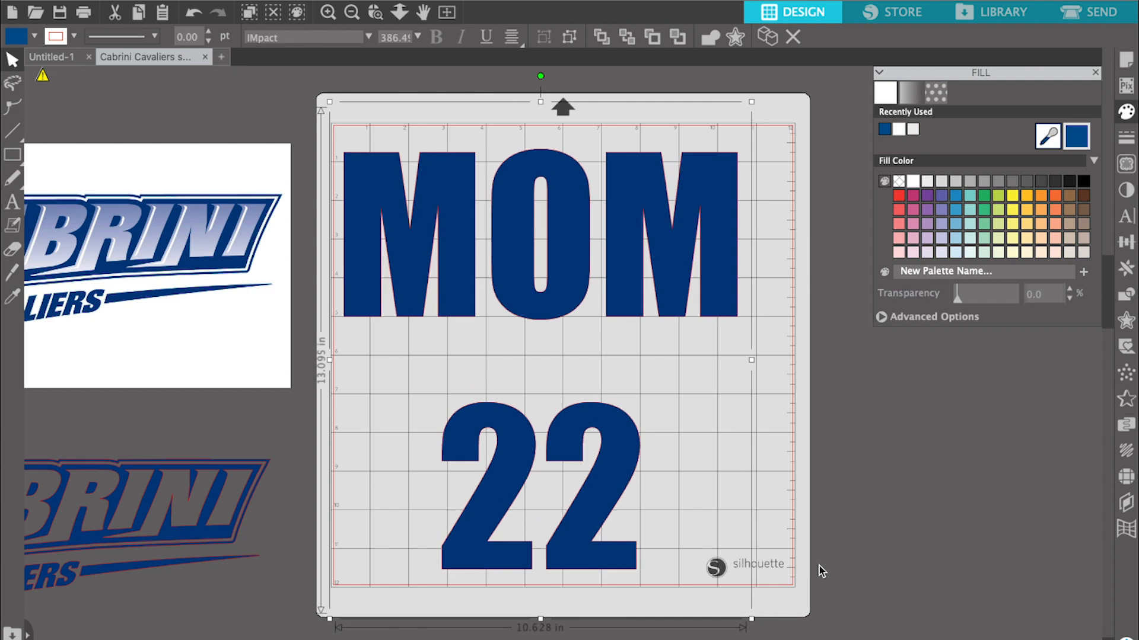
{"action": "left_click_drag", "start_coordinate": [620, 305], "coordinate": [650, 282]}
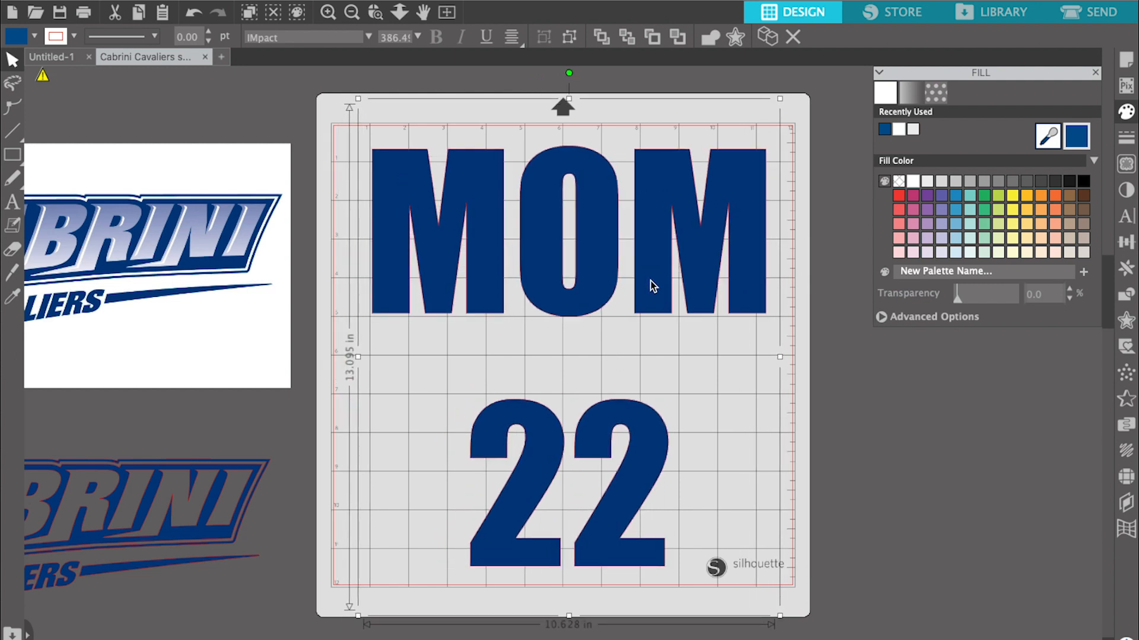
{"action": "left_click_drag", "start_coordinate": [553, 268], "coordinate": [562, 271]}
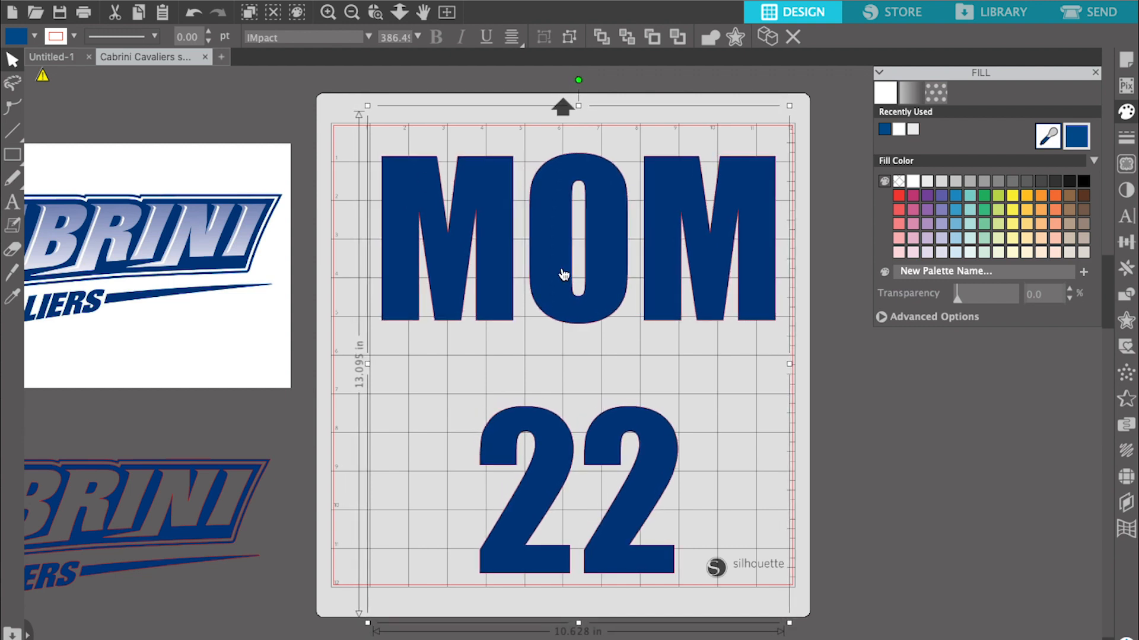
{"action": "left_click_drag", "start_coordinate": [368, 105], "coordinate": [340, 102]}
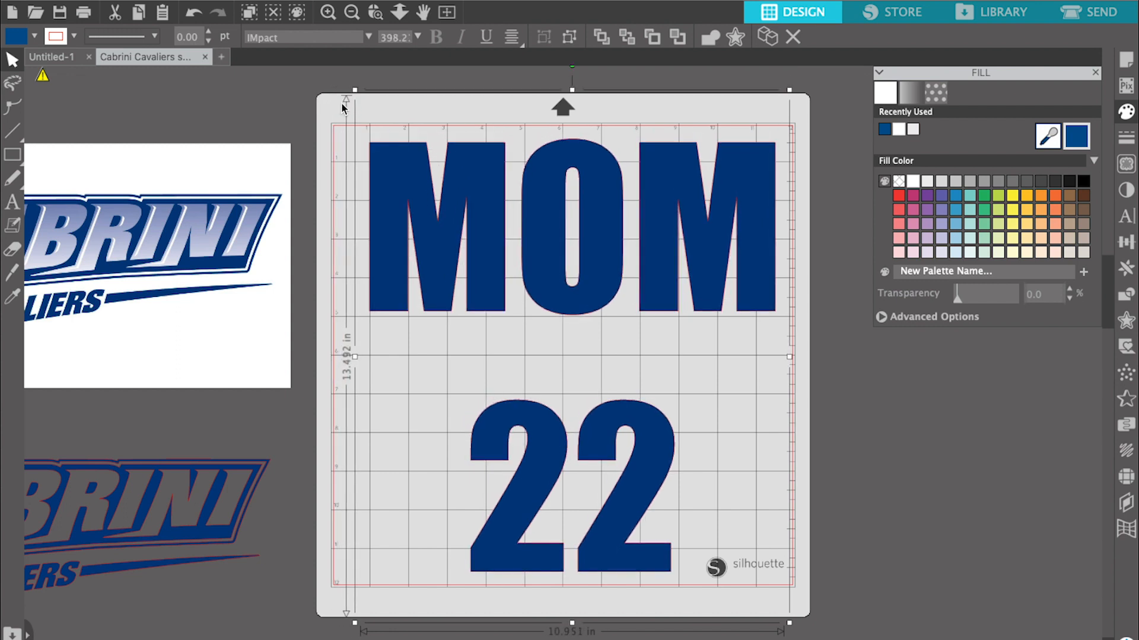
{"action": "left_click_drag", "start_coordinate": [548, 218], "coordinate": [524, 208]}
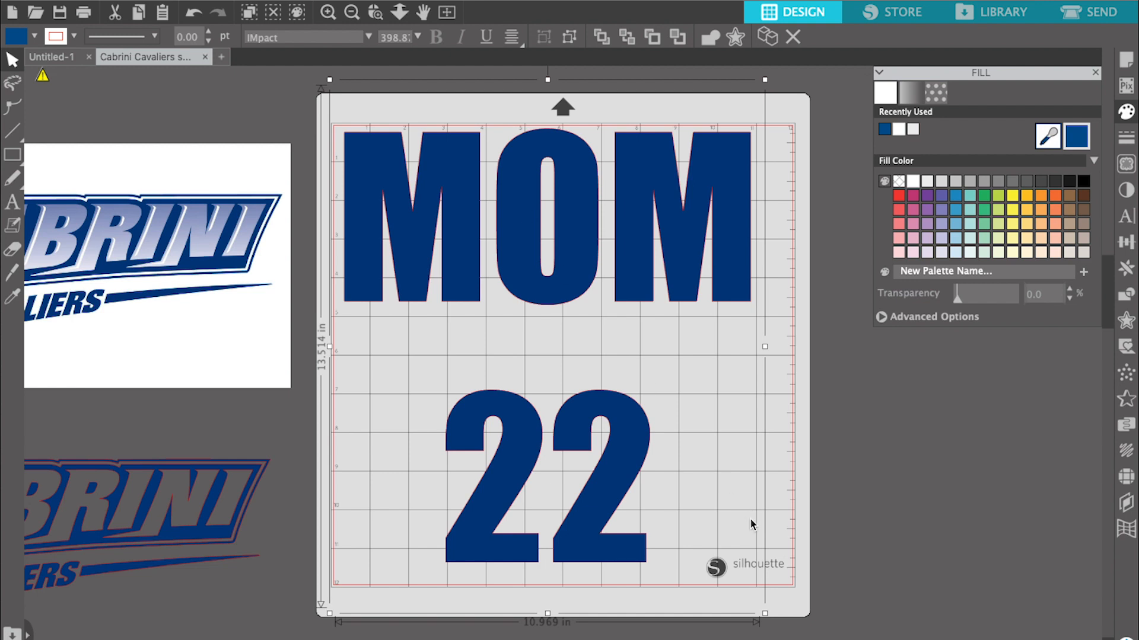
{"action": "left_click_drag", "start_coordinate": [765, 618], "coordinate": [777, 621]}
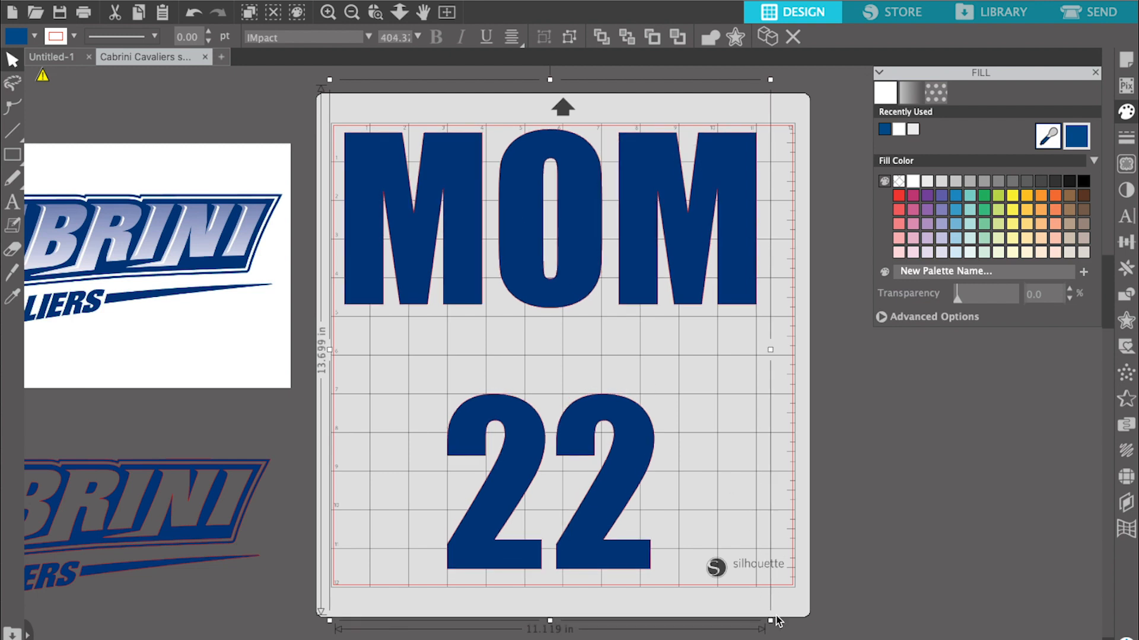
{"action": "left_click_drag", "start_coordinate": [619, 475], "coordinate": [634, 477]}
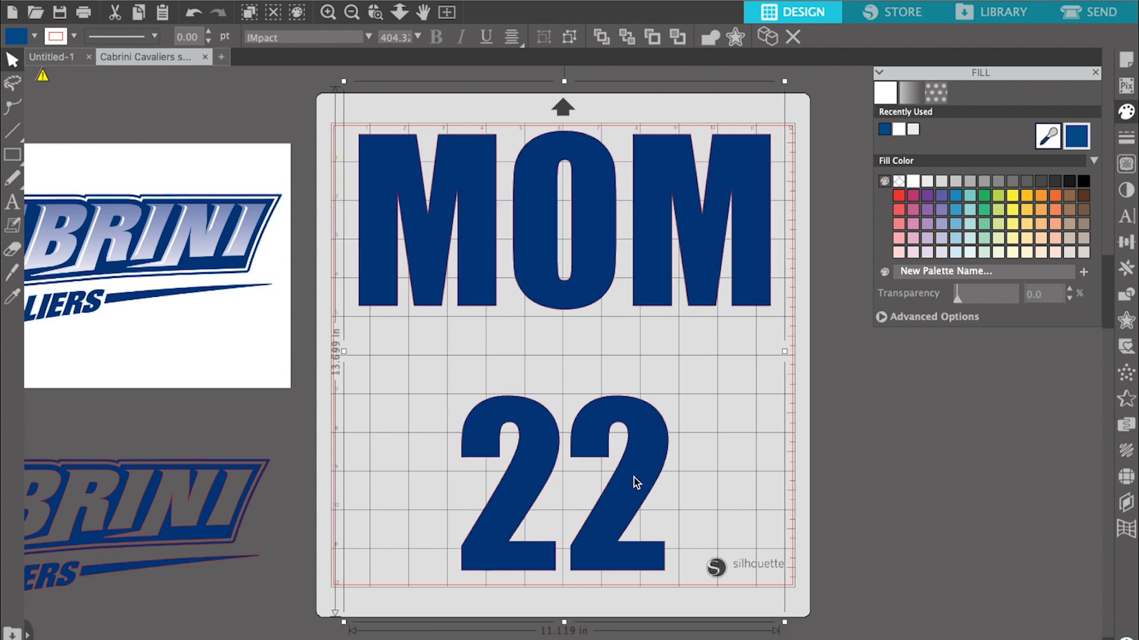
- Move the traced blue logo slightly closer beneath the original logo image, beside the mat, and save the design file
{"action": "left_click", "coordinate": [881, 434]}
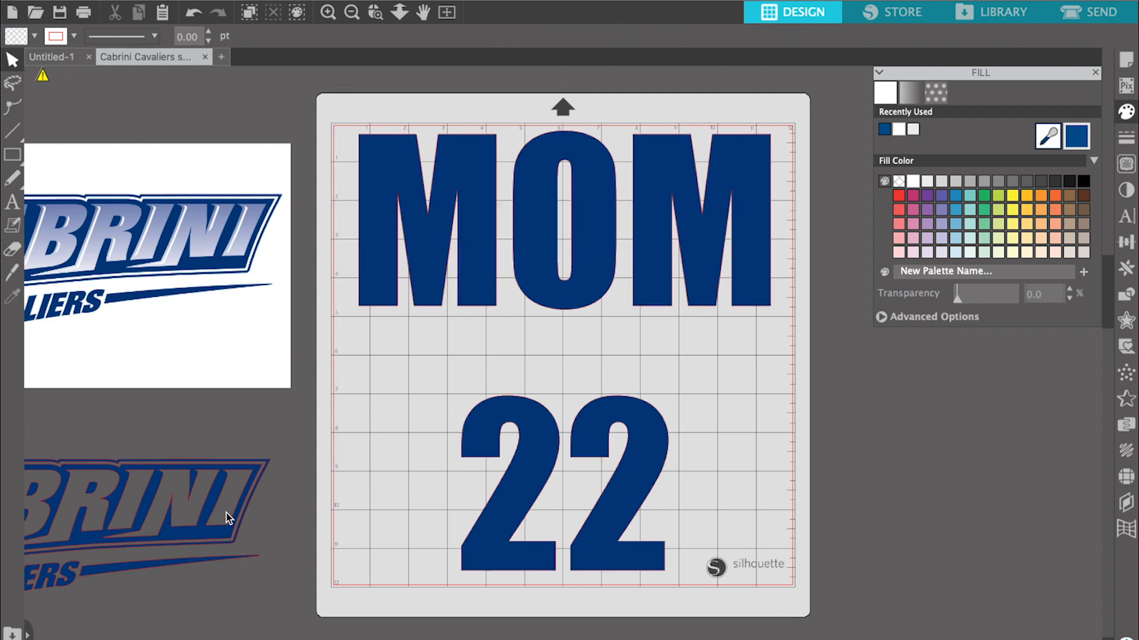
{"action": "left_click_drag", "start_coordinate": [213, 508], "coordinate": [236, 474]}
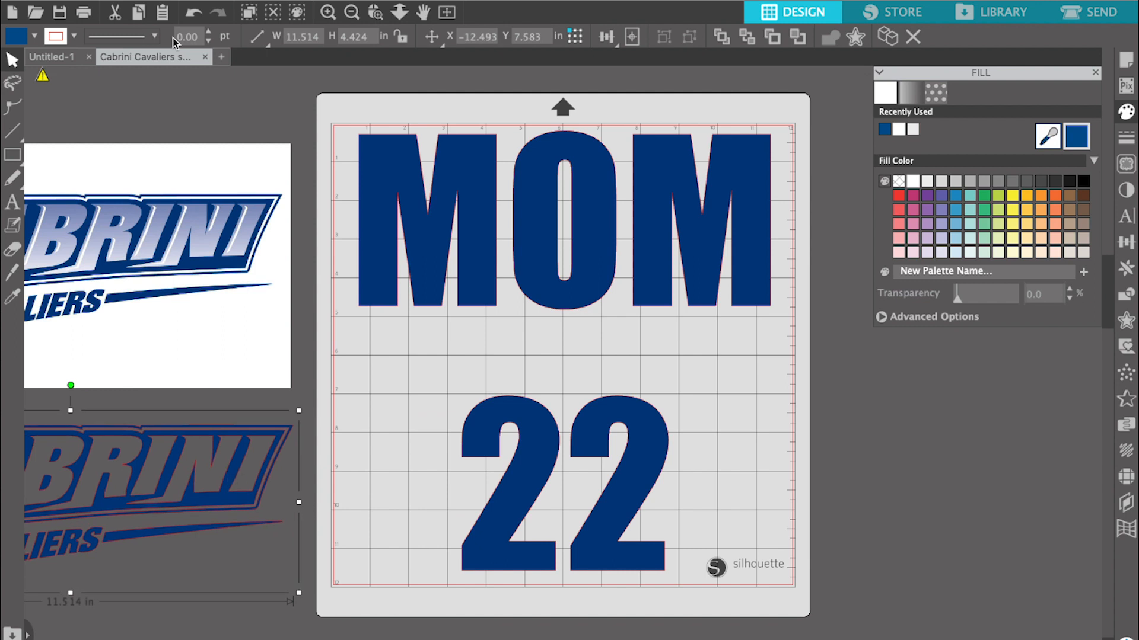
{"action": "left_click", "coordinate": [159, 0]}
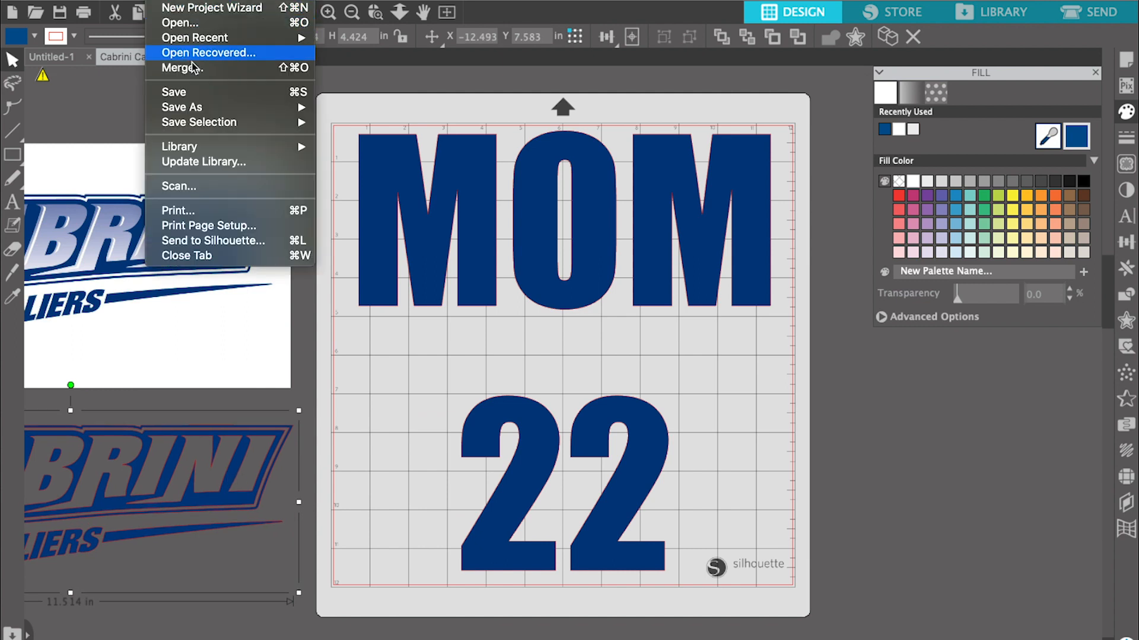
{"action": "left_click", "coordinate": [200, 97]}
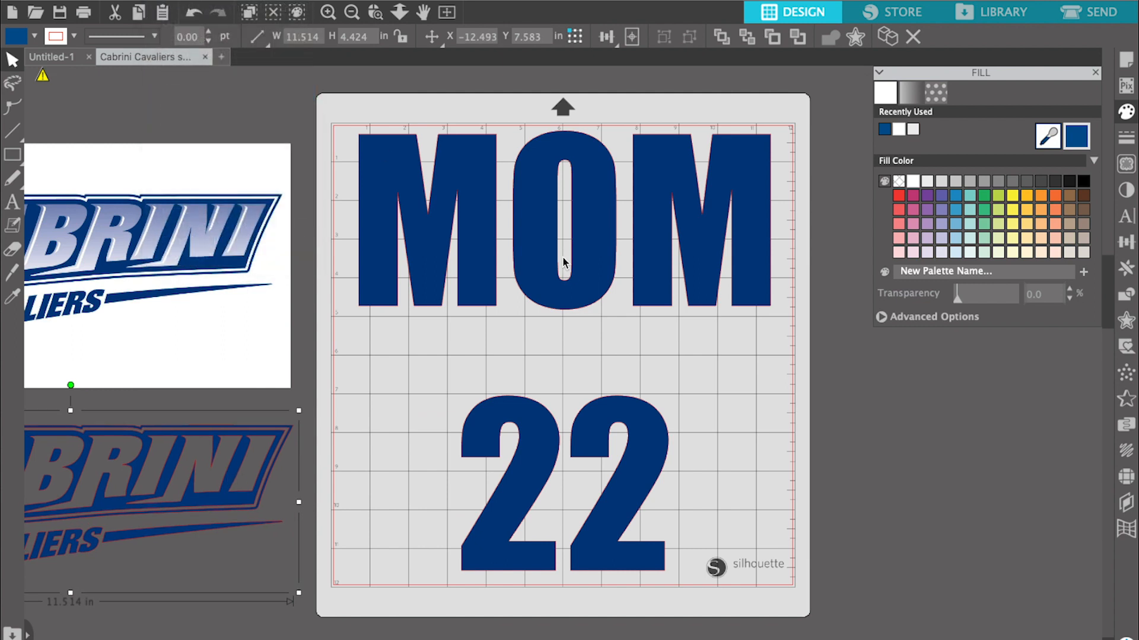
{"action": "left_click", "coordinate": [493, 250]}
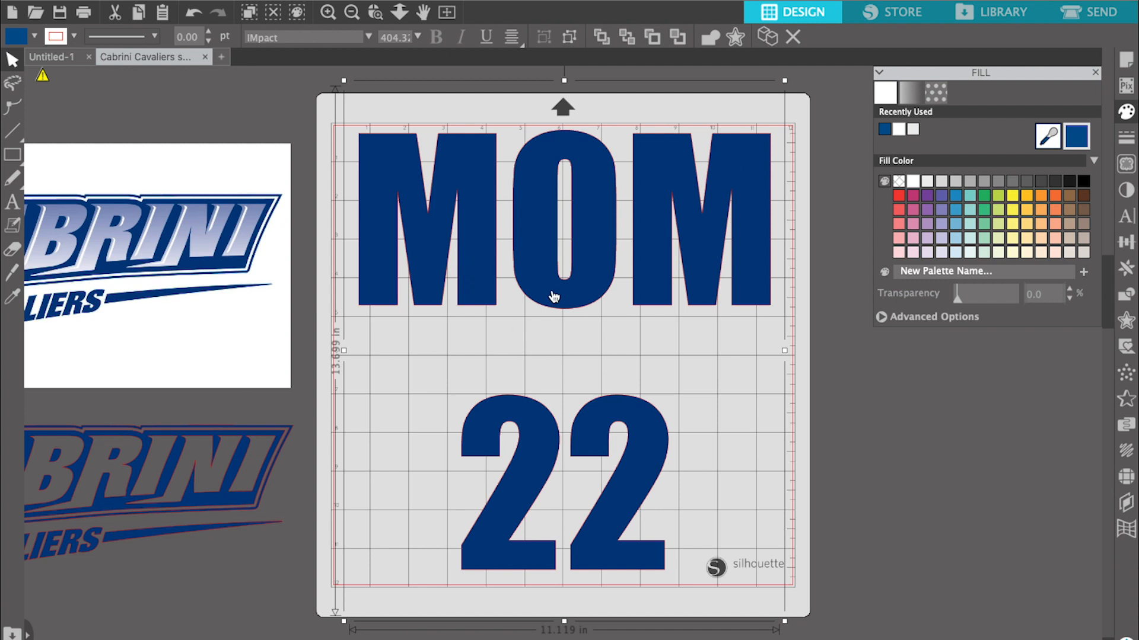
{"action": "left_click", "coordinate": [844, 364]}
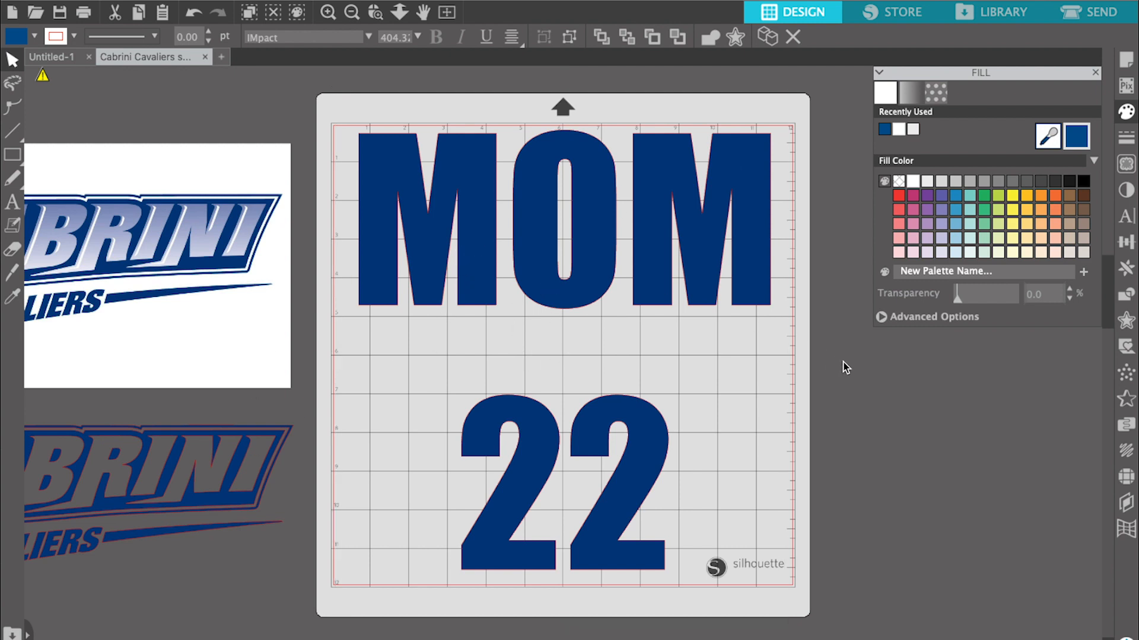